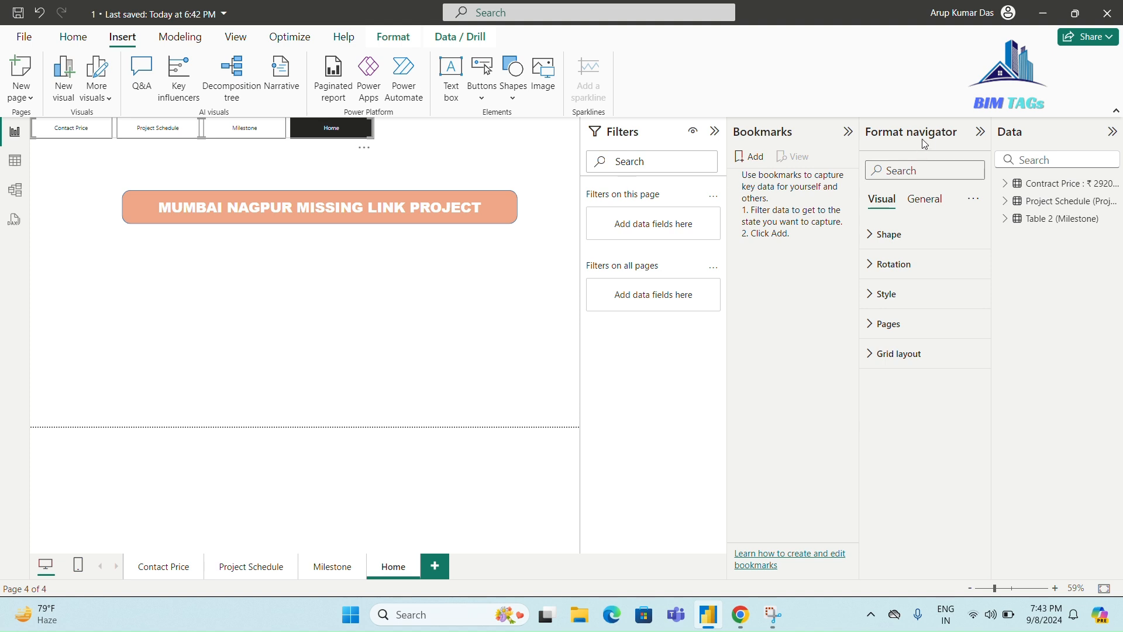
Set the shape of the page navigator's buttons to Pill
{"action": "left_click", "coordinate": [910, 240]}
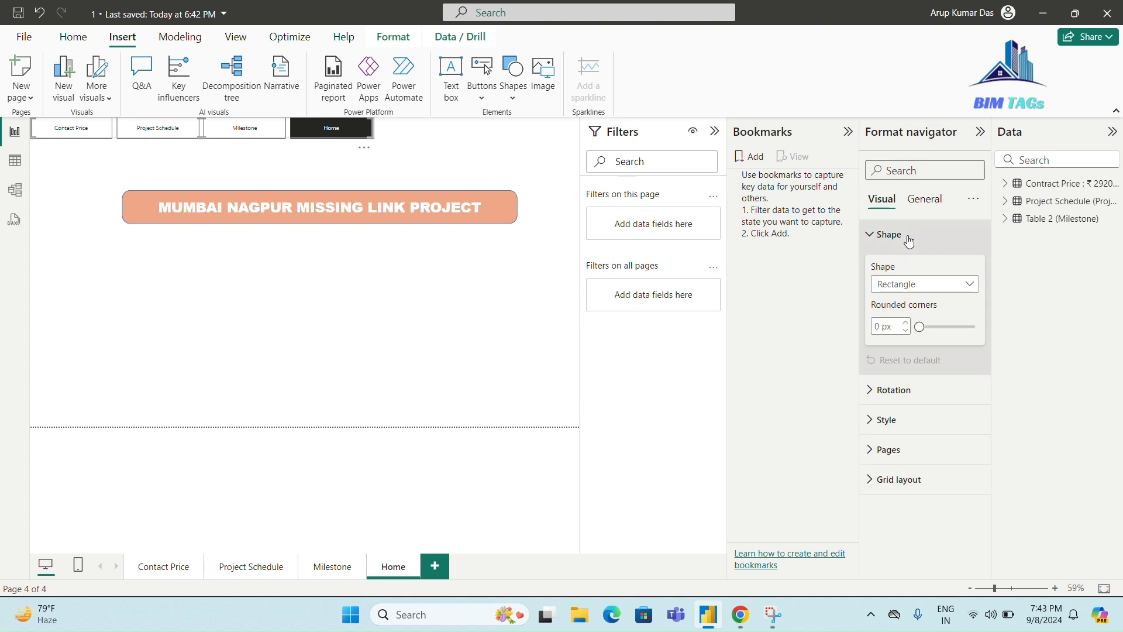
{"action": "left_click", "coordinate": [970, 282]}
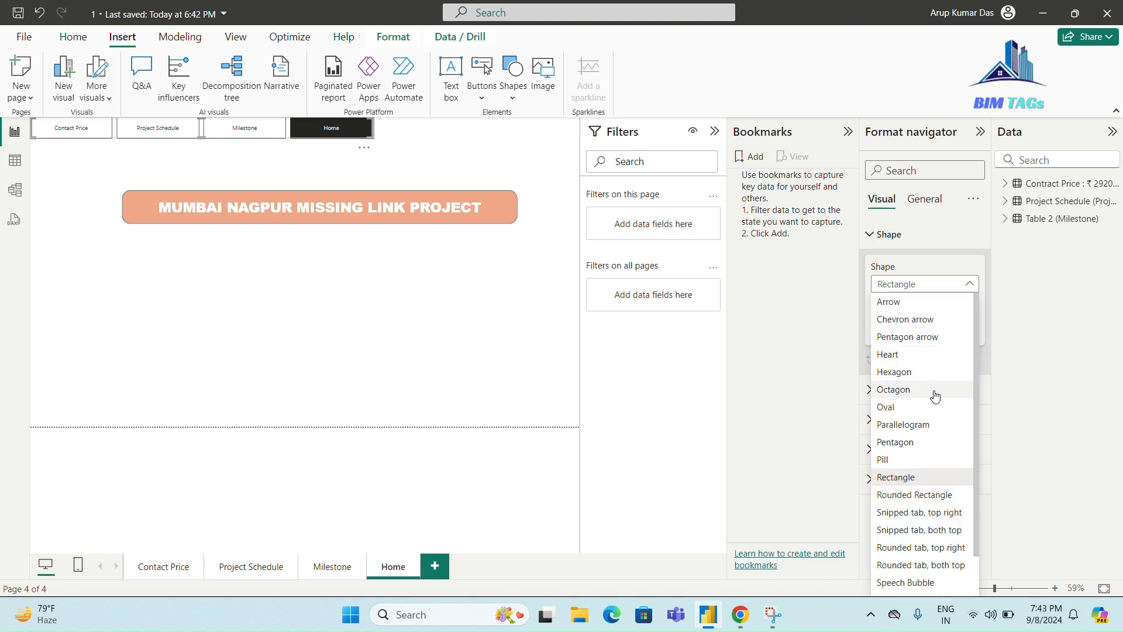
{"action": "left_click", "coordinate": [925, 459]}
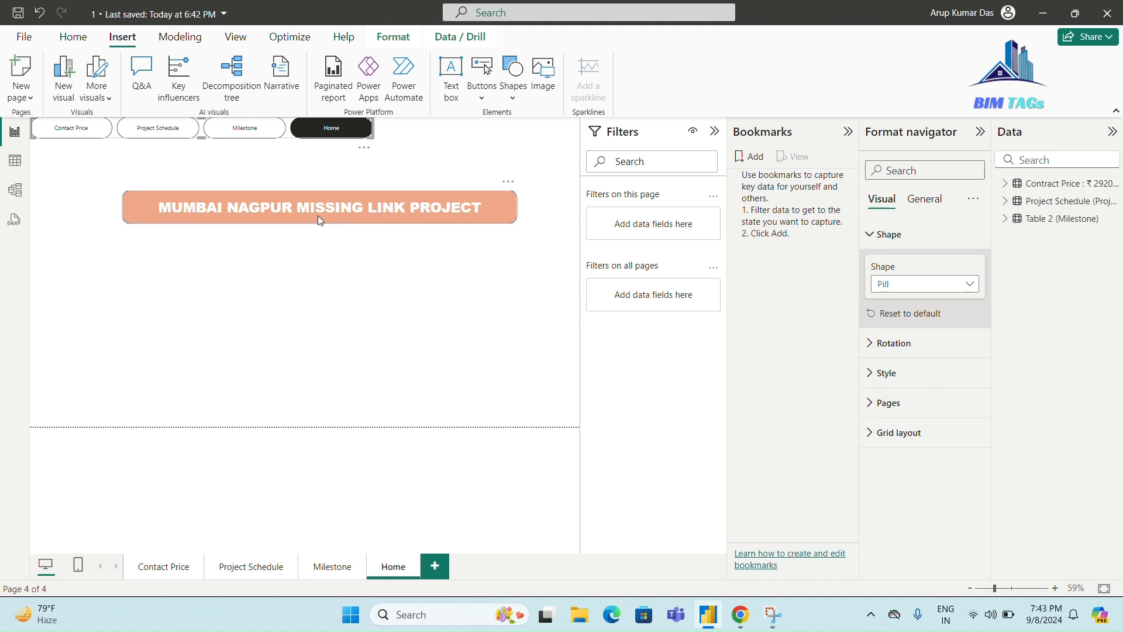
Style the navigator's default-state text in Arial Black at size 12
{"action": "left_click", "coordinate": [931, 387]}
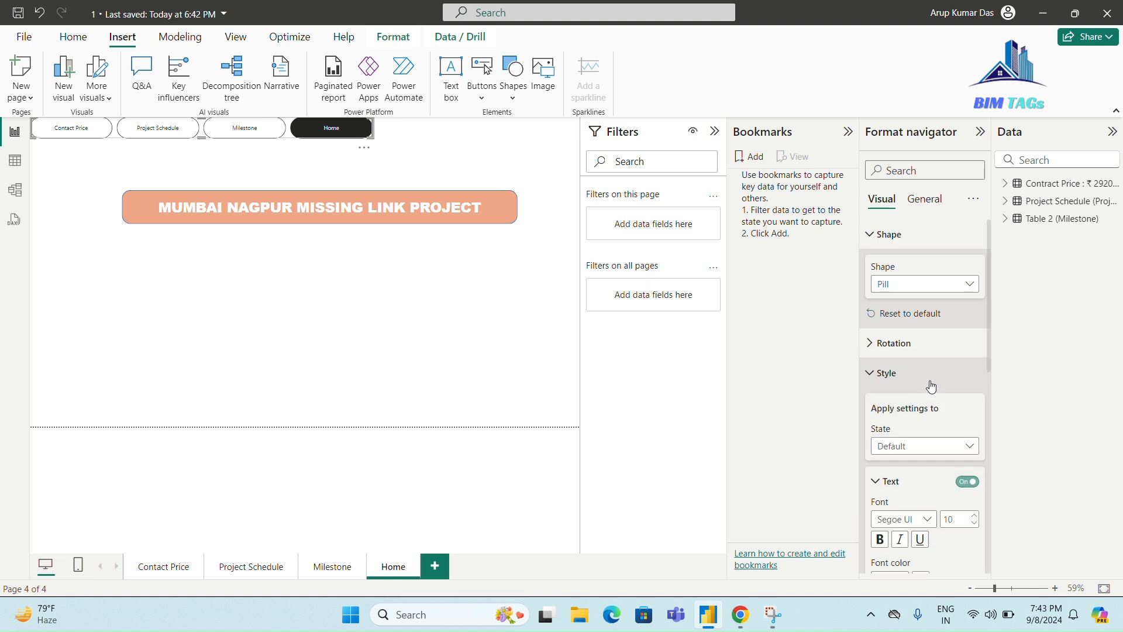
{"action": "left_click", "coordinate": [969, 448]}
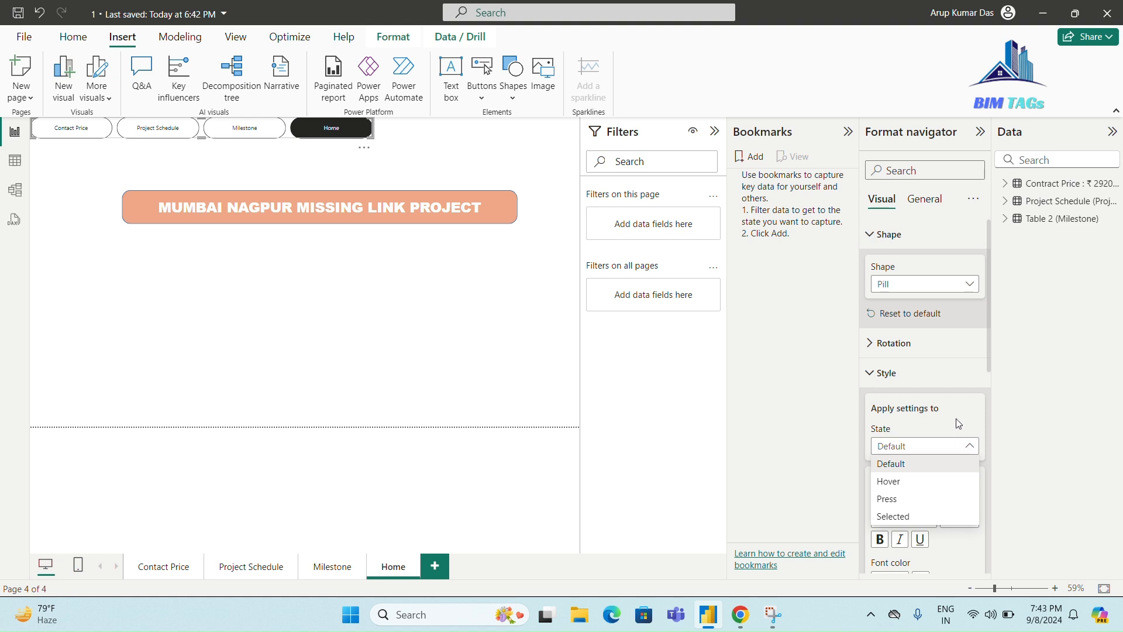
{"action": "left_click", "coordinate": [960, 424]}
{"action": "left_click", "coordinate": [879, 488]}
{"action": "left_click", "coordinate": [879, 488]}
{"action": "scroll", "coordinate": [939, 467], "scroll_direction": "down", "scroll_amount": 2}
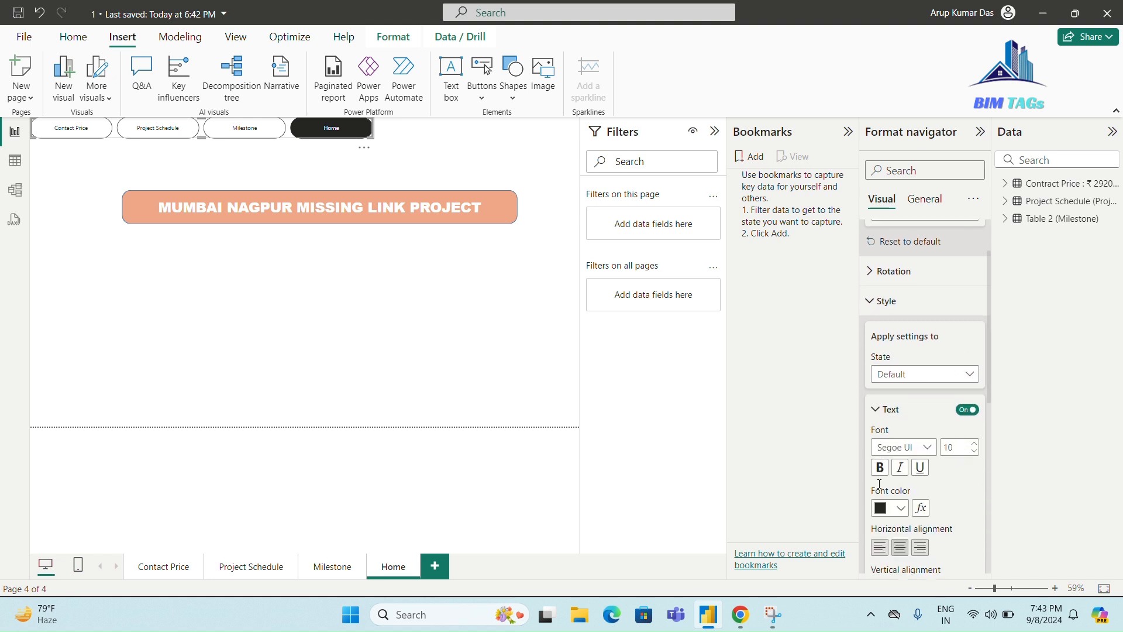
{"action": "left_click", "coordinate": [928, 447]}
{"action": "scroll", "coordinate": [935, 338], "scroll_direction": "up", "scroll_amount": 3}
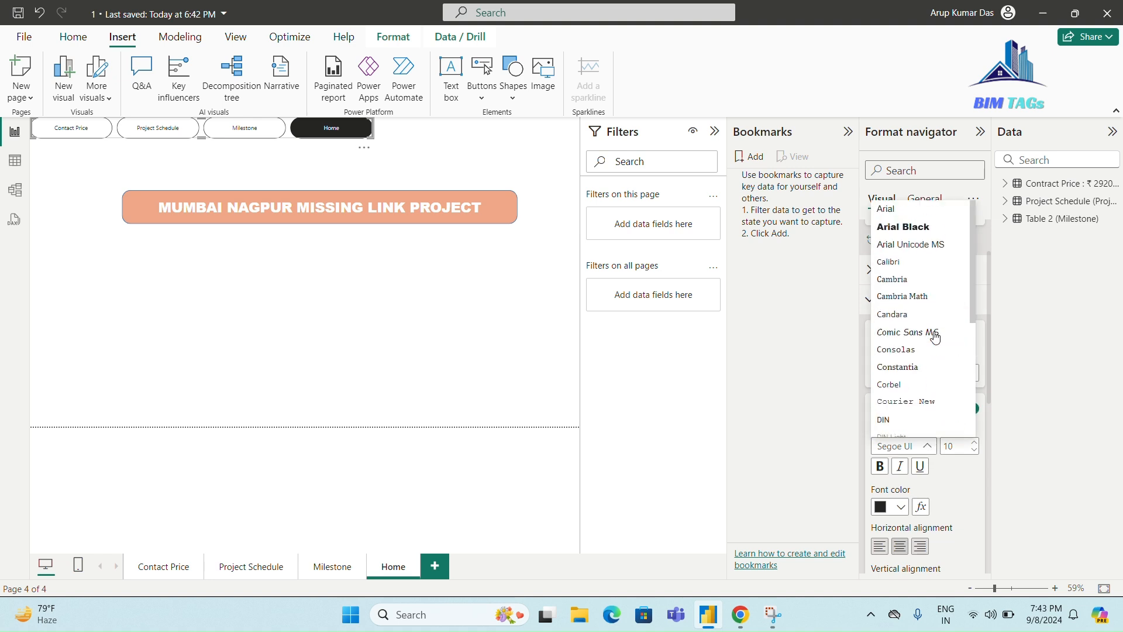
{"action": "left_click", "coordinate": [935, 229]}
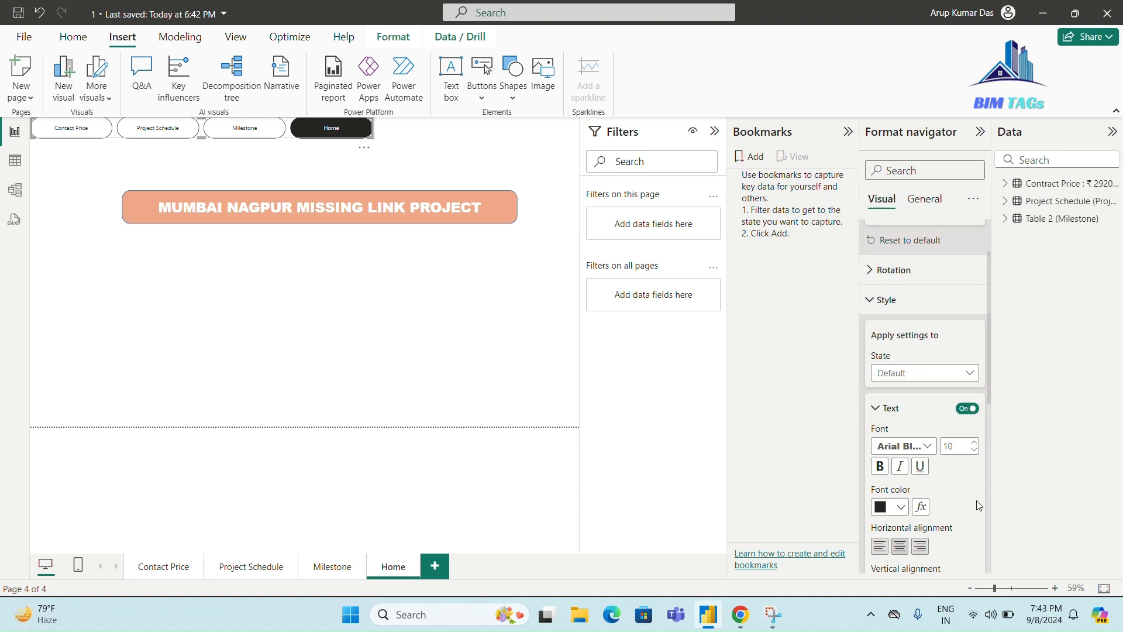
{"action": "left_click", "coordinate": [957, 444]}
{"action": "type", "text": "12"}
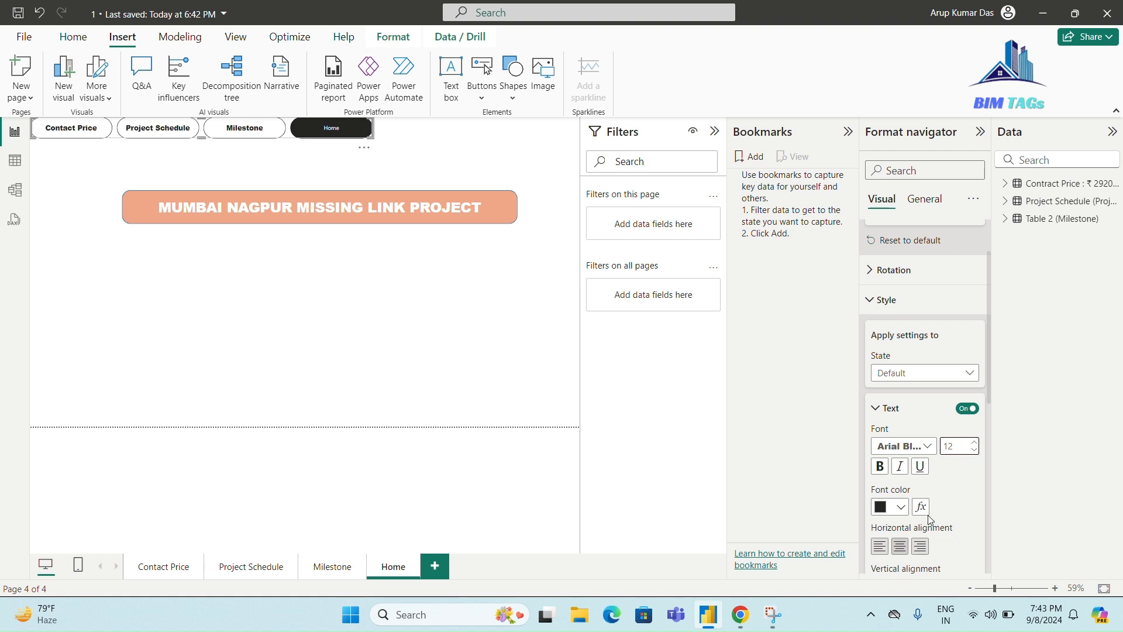
Fill the navigator buttons' default state with light blue
{"action": "scroll", "coordinate": [950, 496], "scroll_direction": "down", "scroll_amount": 5}
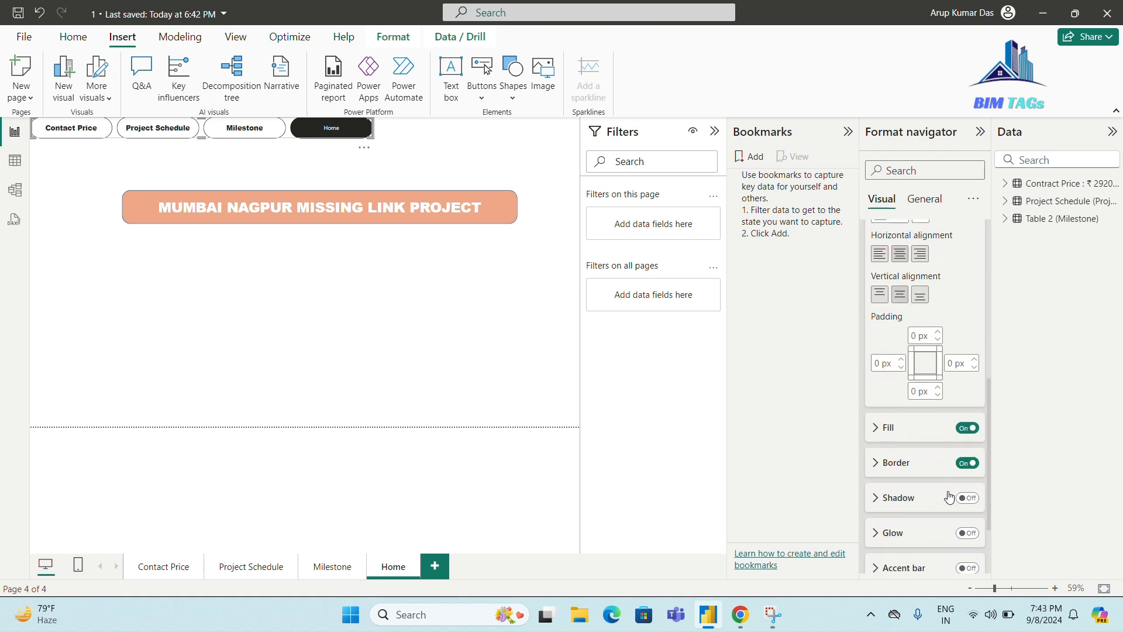
{"action": "left_click", "coordinate": [878, 428]}
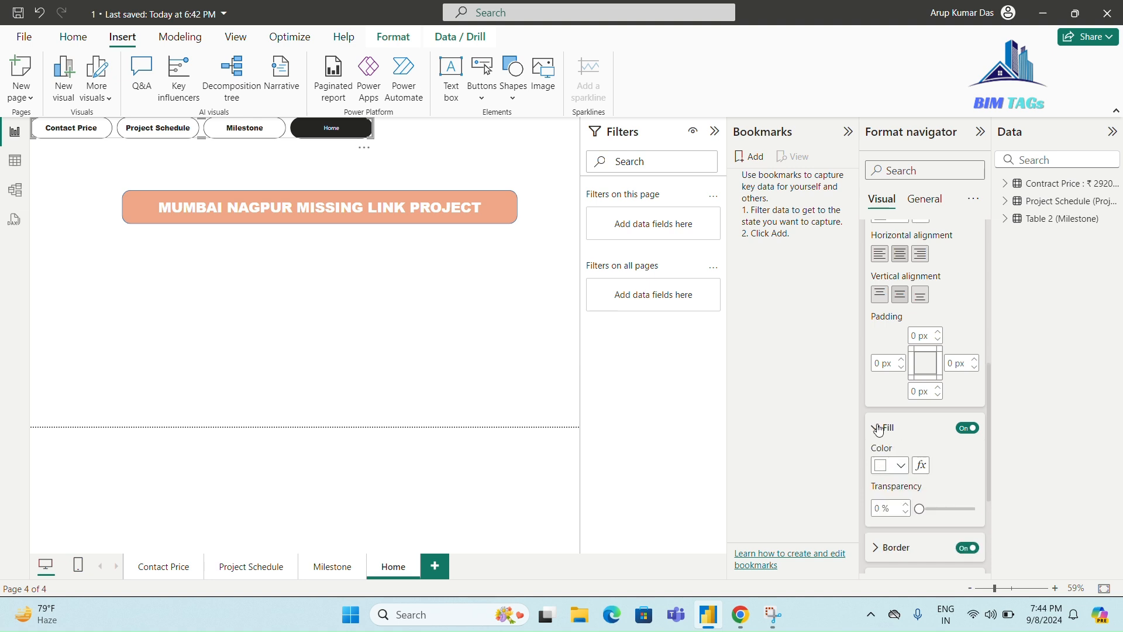
{"action": "left_click", "coordinate": [901, 466]}
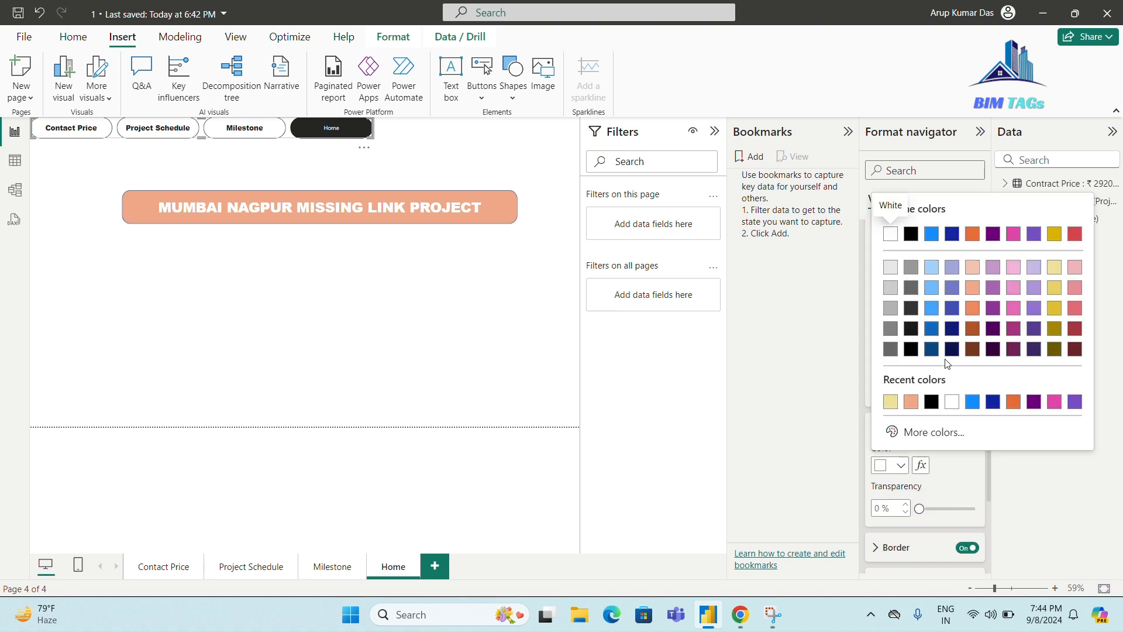
{"action": "left_click", "coordinate": [932, 267]}
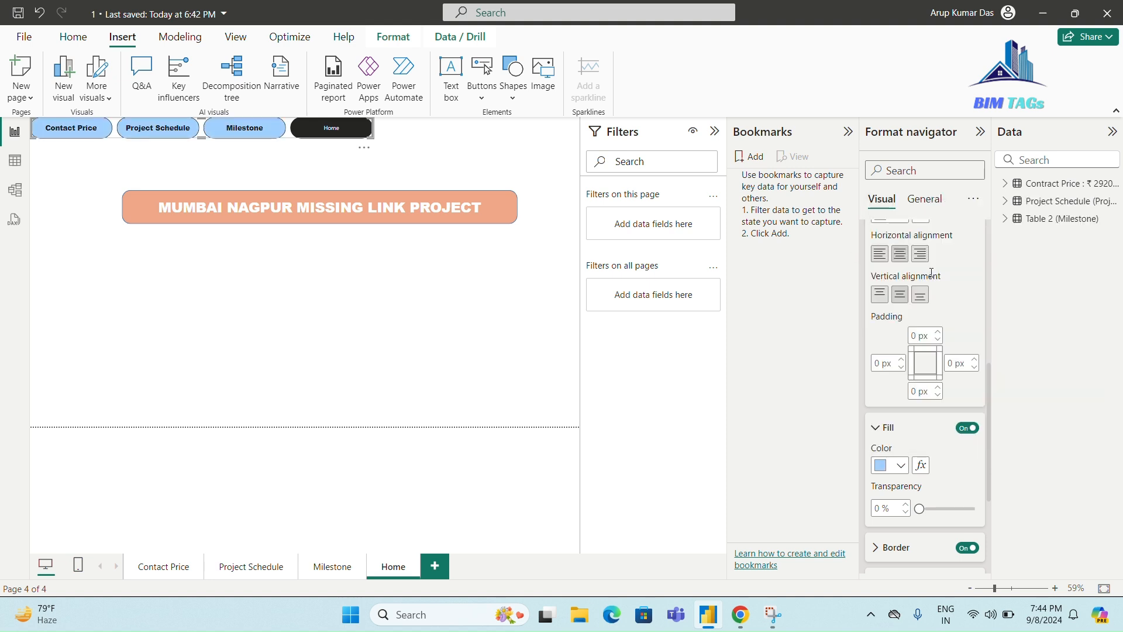
Turn on the shadow, glow and accent bar effects for the navigator buttons
{"action": "scroll", "coordinate": [960, 522], "scroll_direction": "down", "scroll_amount": 3}
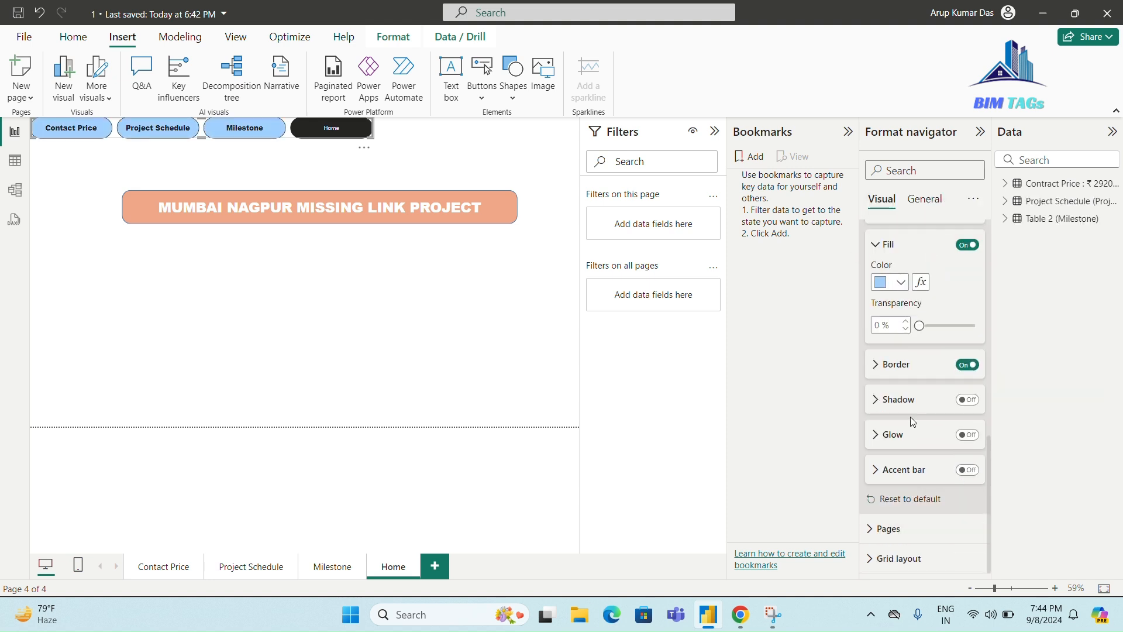
{"action": "left_click", "coordinate": [971, 402]}
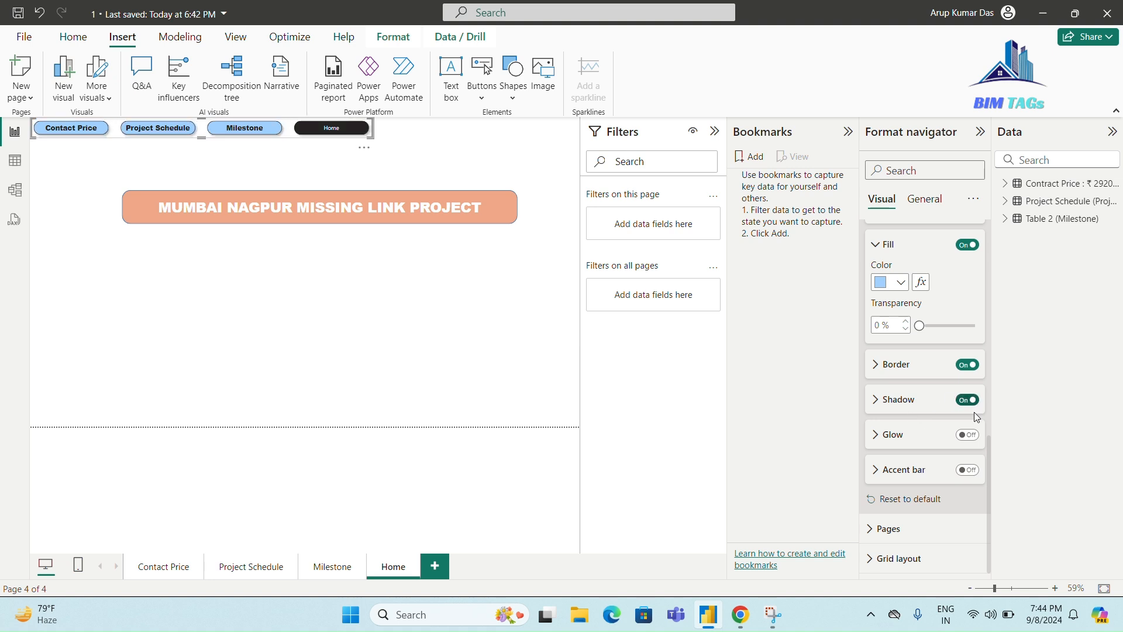
{"action": "left_click", "coordinate": [969, 436]}
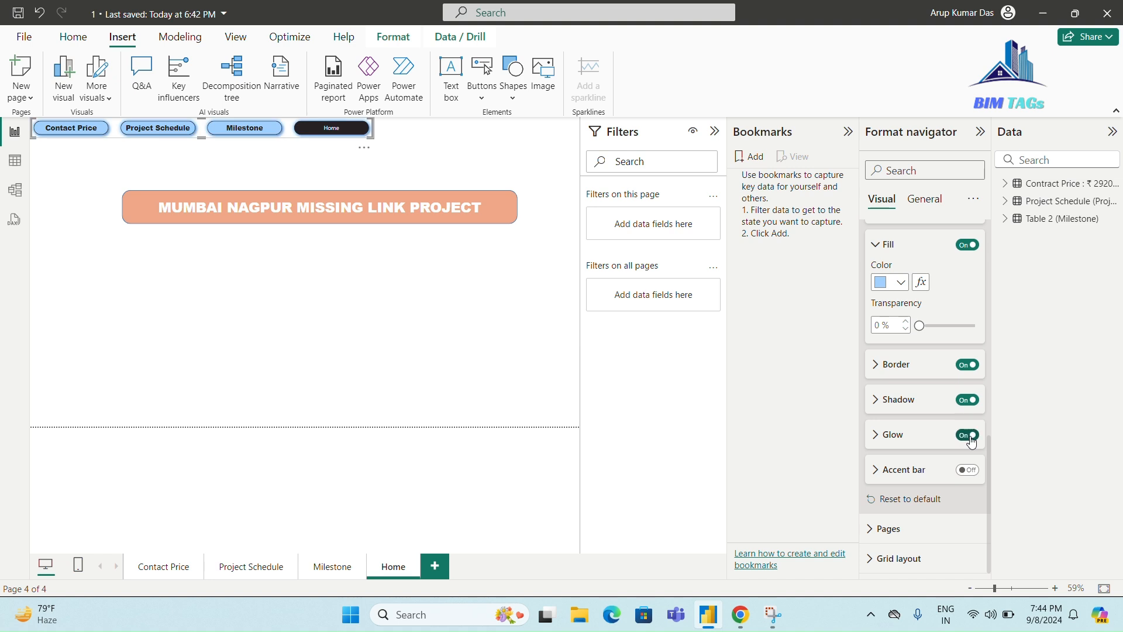
{"action": "left_click", "coordinate": [972, 471]}
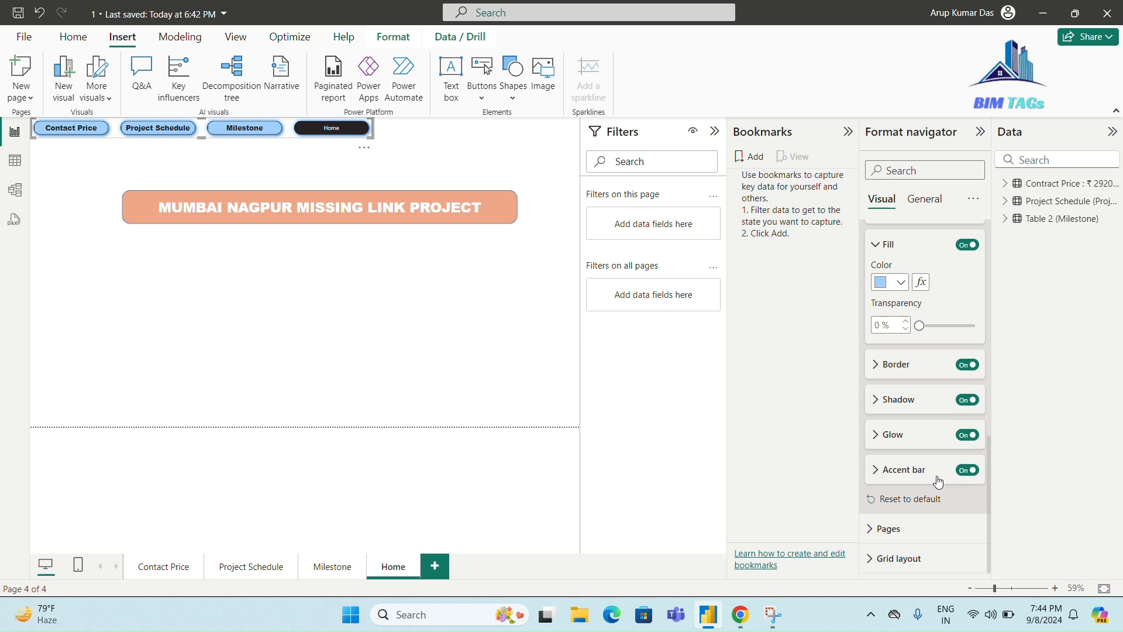
Set the navigator's grid layout to vertical with 1 px padding and resize it into a narrow column beside the project title
{"action": "left_click", "coordinate": [906, 566]}
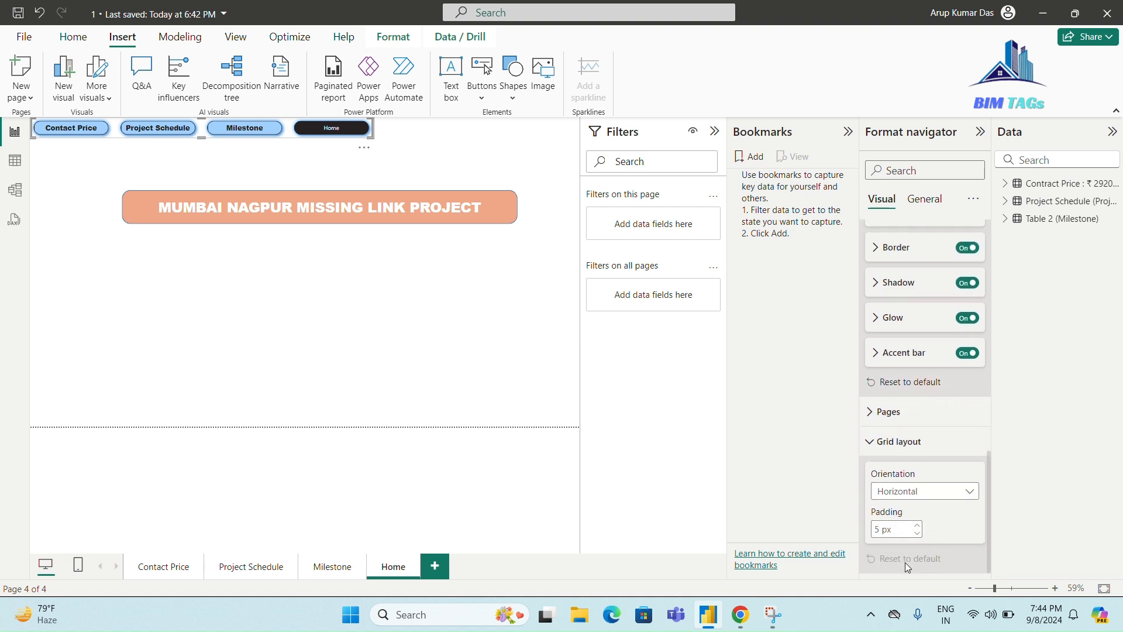
{"action": "left_click", "coordinate": [926, 496]}
{"action": "left_click", "coordinate": [920, 530]}
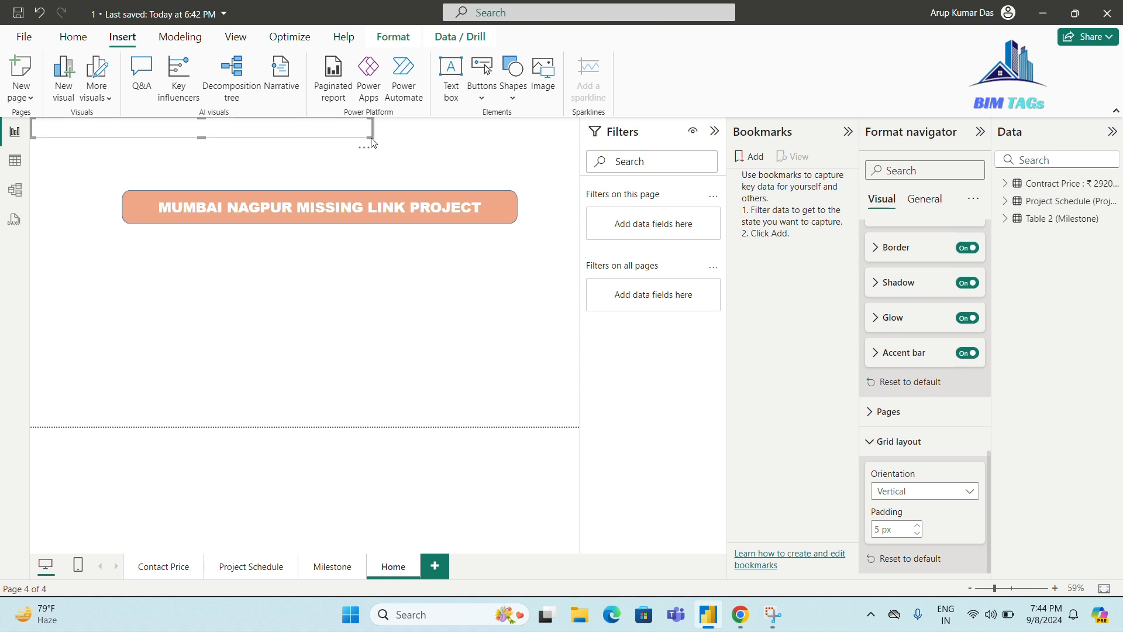
{"action": "left_click_drag", "start_coordinate": [371, 141], "coordinate": [120, 240]}
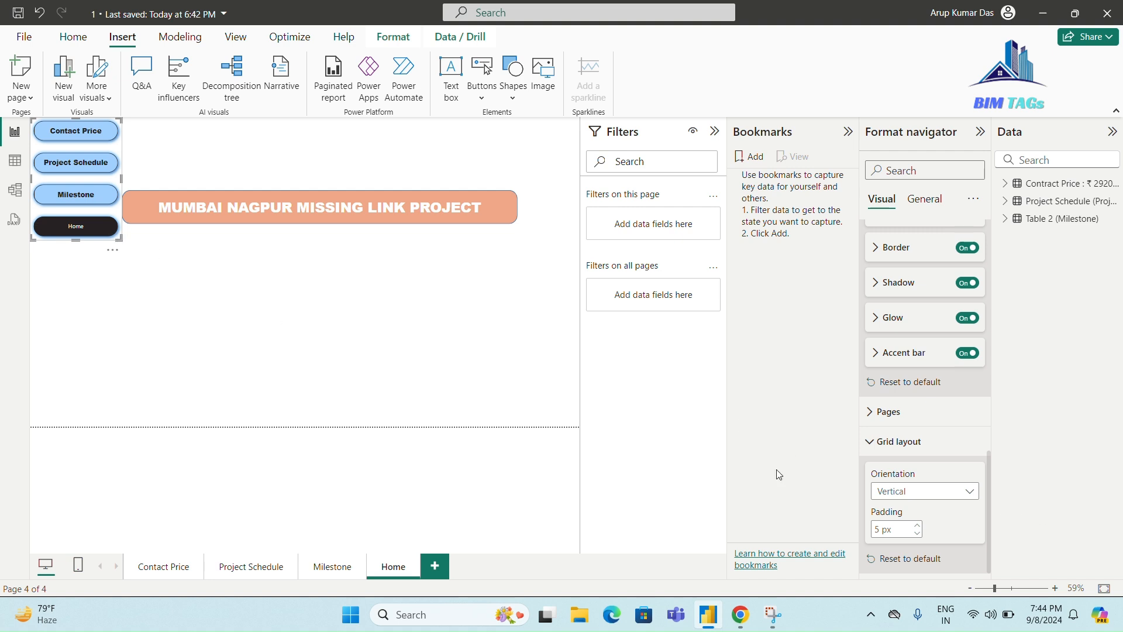
{"action": "scroll", "coordinate": [944, 473], "scroll_direction": "up", "scroll_amount": 3}
{"action": "scroll", "coordinate": [943, 472], "scroll_direction": "down", "scroll_amount": 5}
{"action": "type", "text": "1"}
{"action": "left_click", "coordinate": [301, 350]}
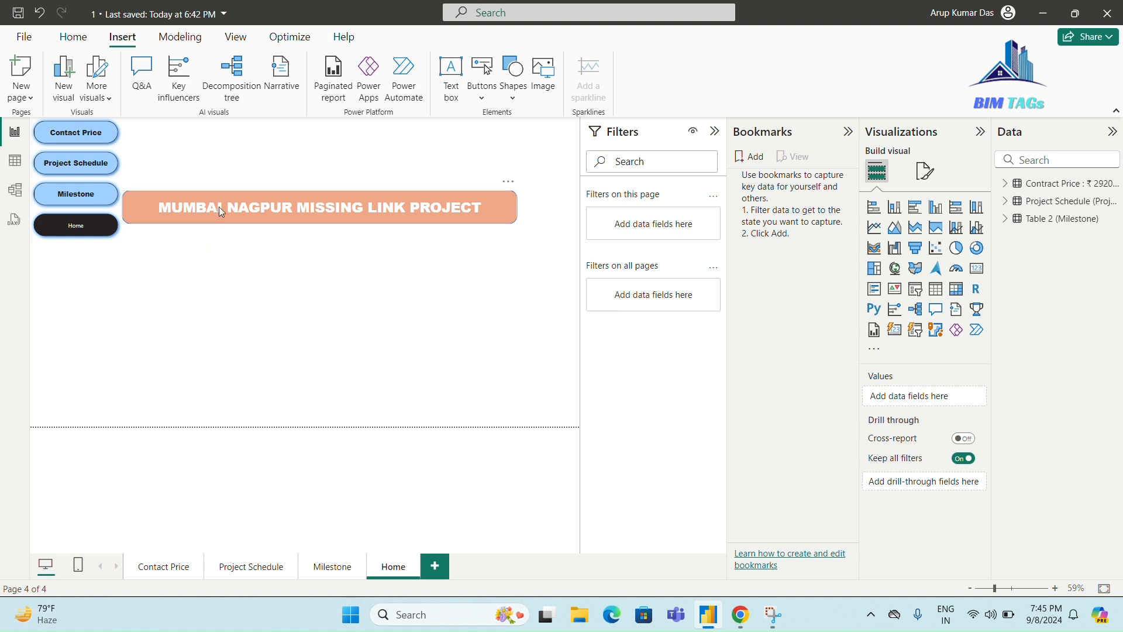
Move the MUMBAI NAGPUR MISSING LINK PROJECT title banner up near the top edge of the Home page
{"action": "left_click_drag", "start_coordinate": [233, 214], "coordinate": [243, 135]}
{"action": "left_click", "coordinate": [244, 237]}
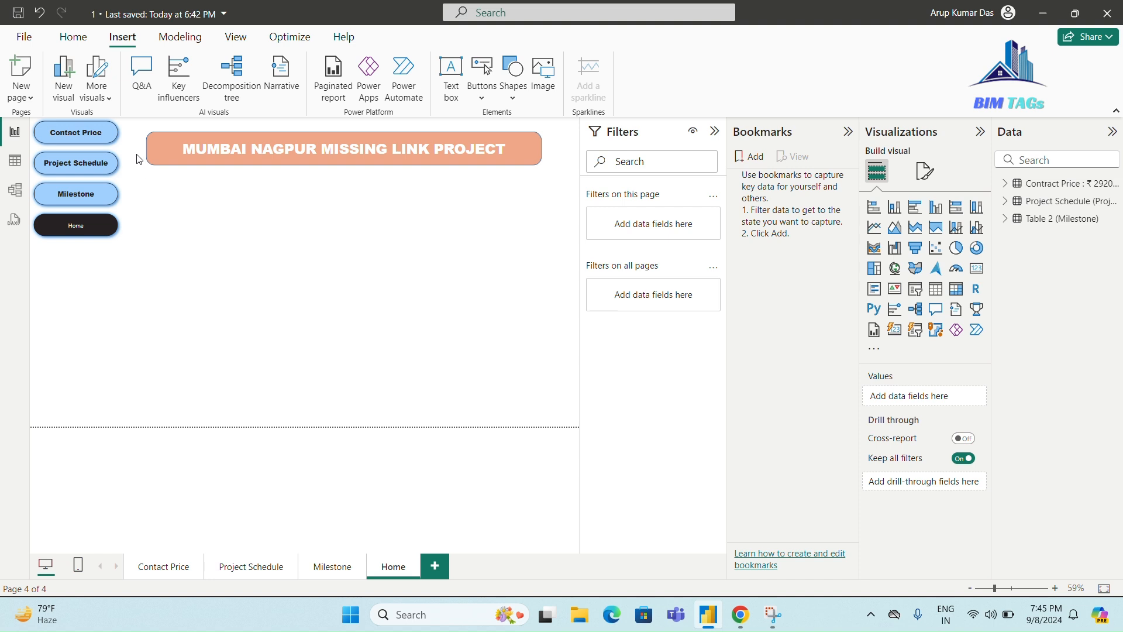
Test the navigator's Contact Price button and return to the Home page
{"action": "left_click", "coordinate": [100, 139], "text": "ctrl"}
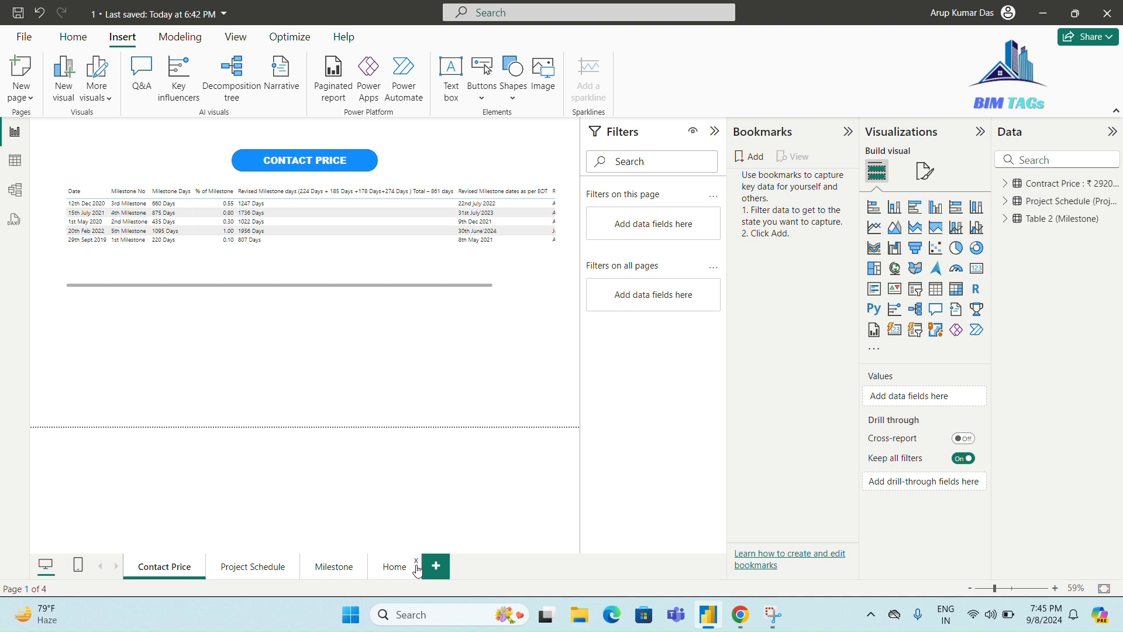
{"action": "left_click", "coordinate": [398, 566]}
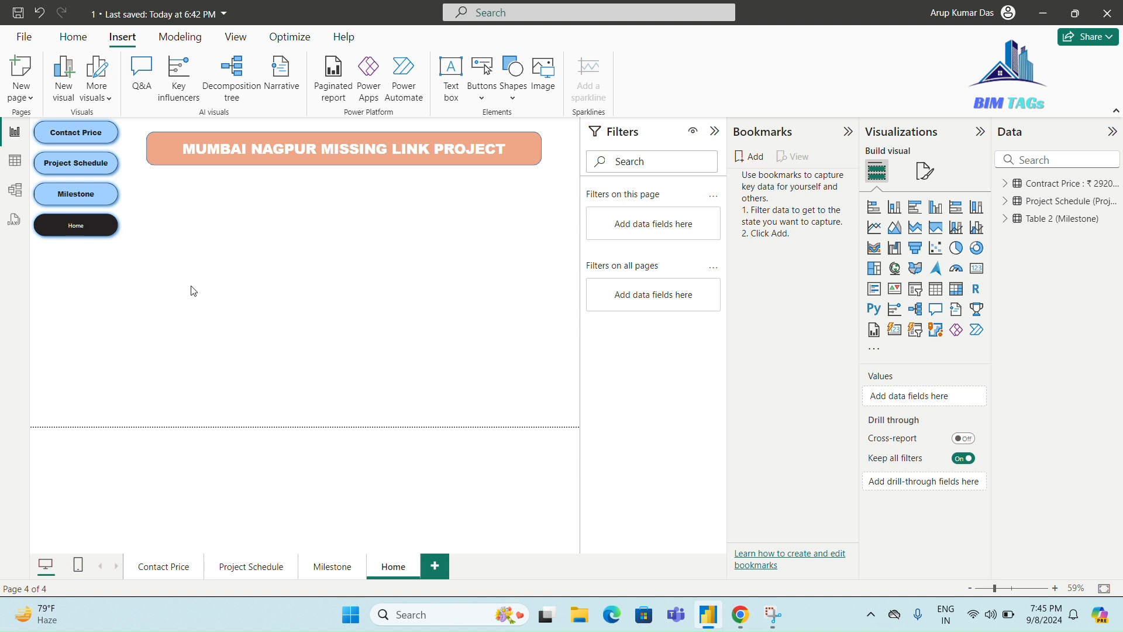
Delete the page navigator from the Home page
{"action": "left_click", "coordinate": [118, 213]}
{"action": "left_click", "coordinate": [112, 250]}
{"action": "left_click", "coordinate": [146, 274]}
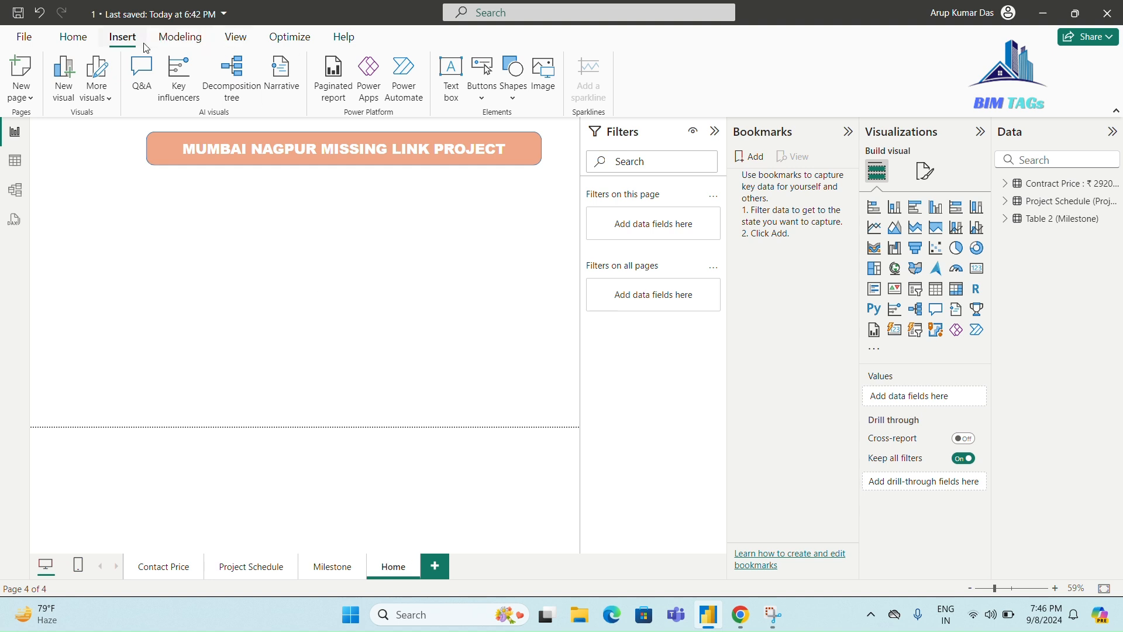
Add a bookmark for the Home page and name it Home
{"action": "left_click", "coordinate": [234, 42]}
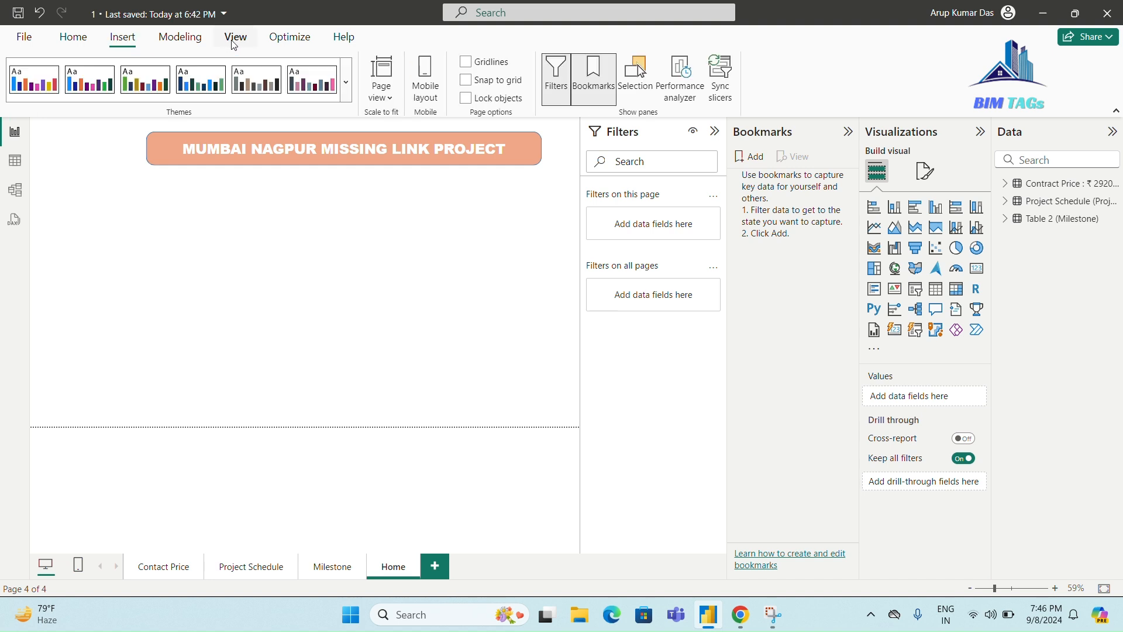
{"action": "left_click", "coordinate": [593, 86]}
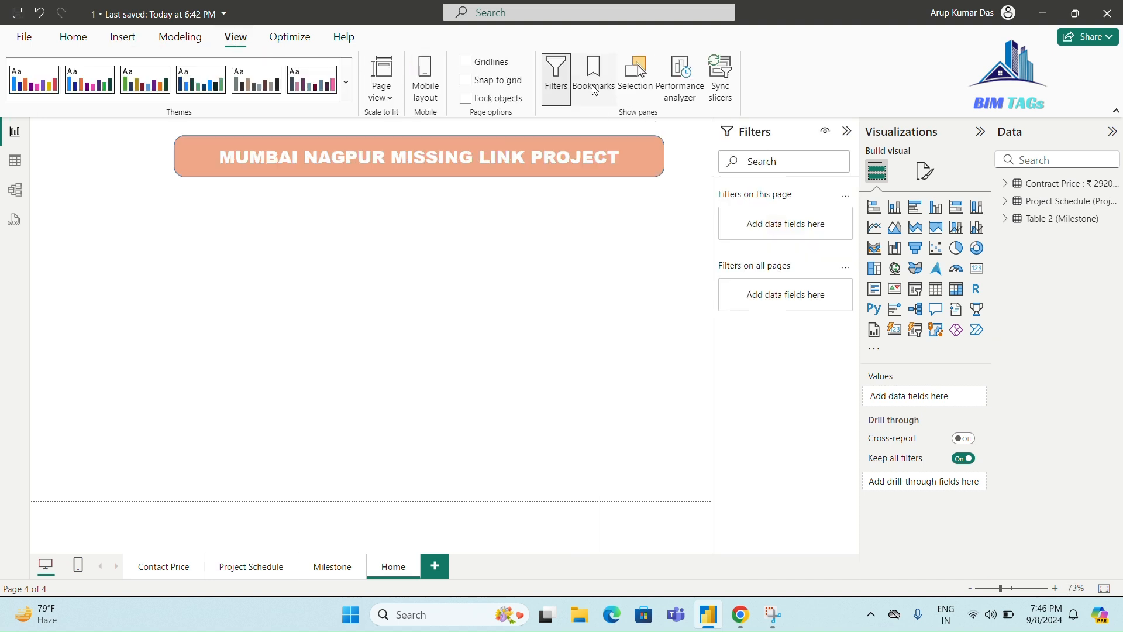
{"action": "left_click", "coordinate": [594, 88]}
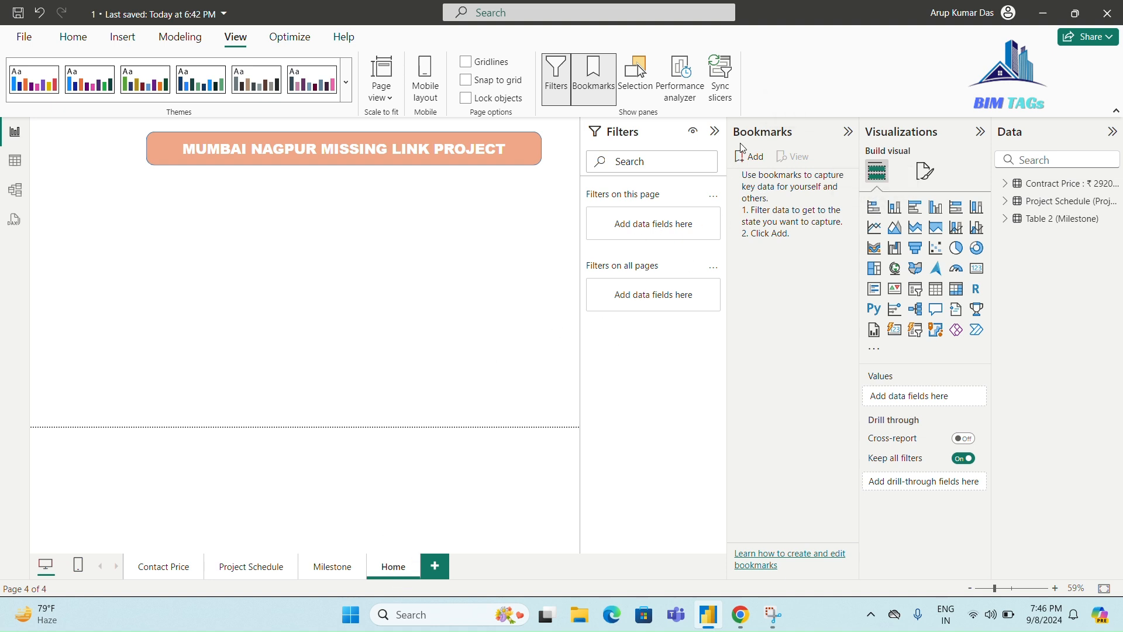
{"action": "left_click", "coordinate": [753, 157]}
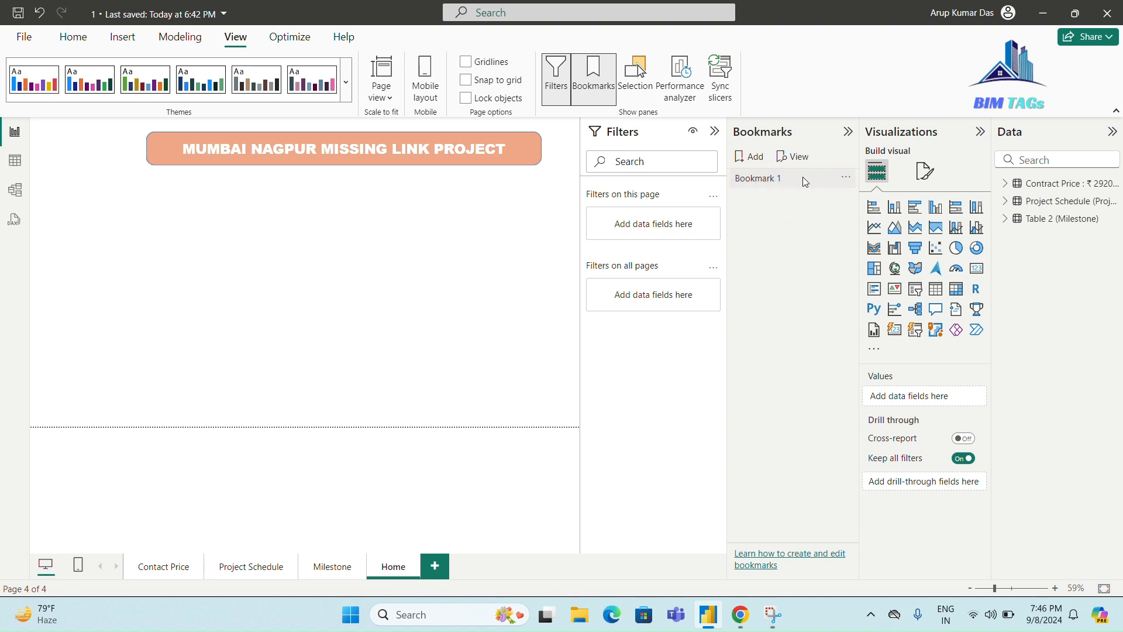
{"action": "double_click", "coordinate": [798, 181]}
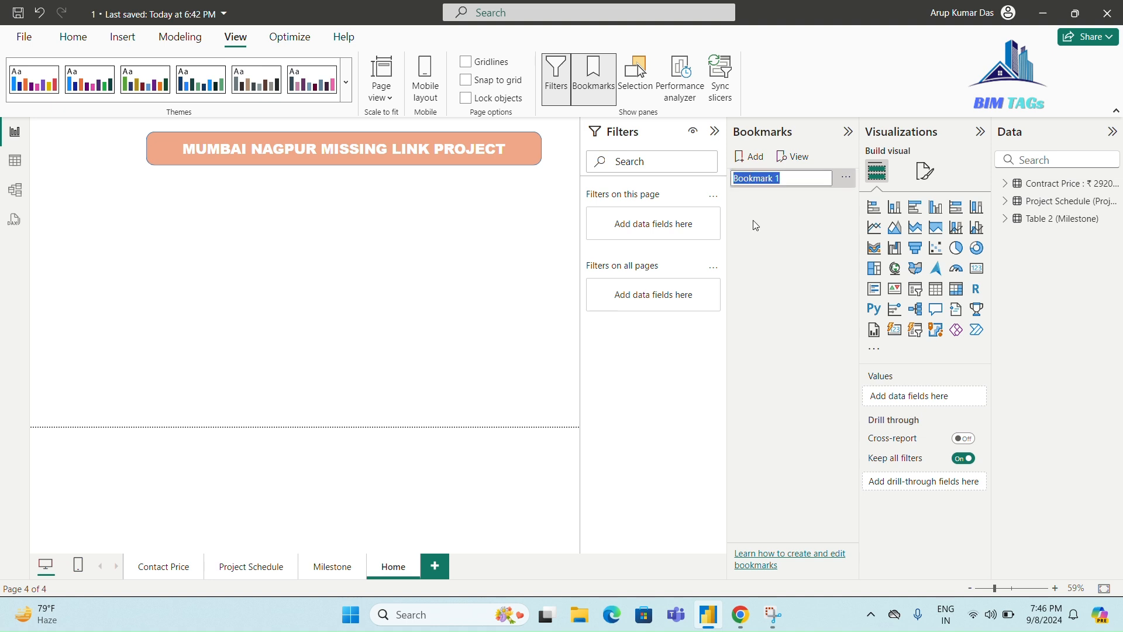
{"action": "type", "text": "hOME"}
{"action": "key", "text": "ctrl+a"}
{"action": "type", "text": "home"}
{"action": "key", "text": "Return"}
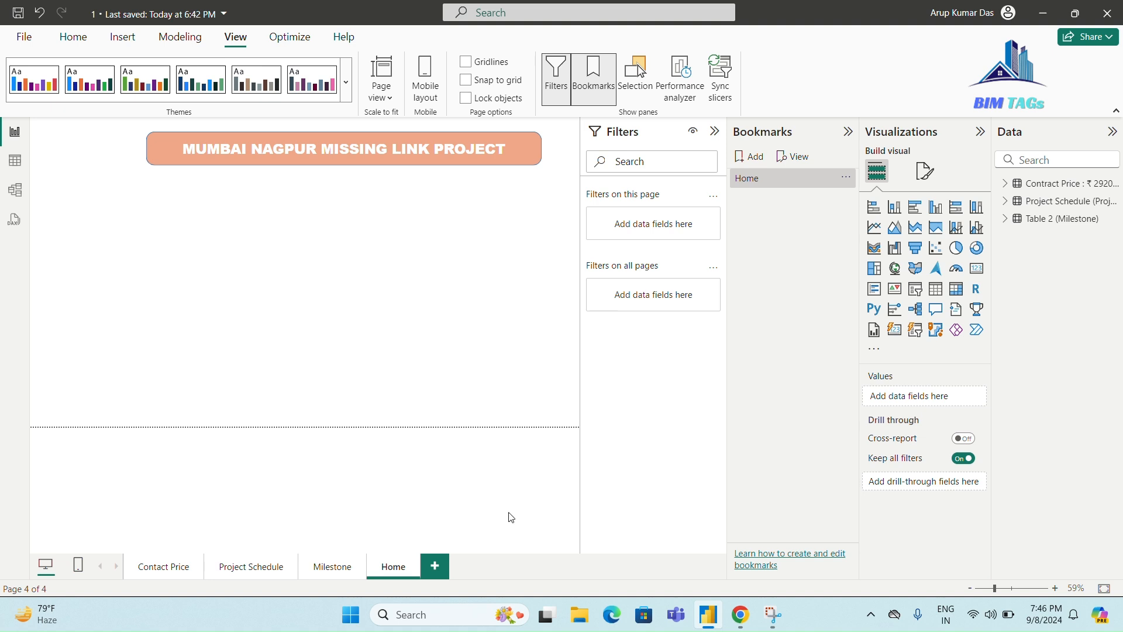
Add a bookmark for the Milestone page and name it Milestone
{"action": "left_click", "coordinate": [345, 567]}
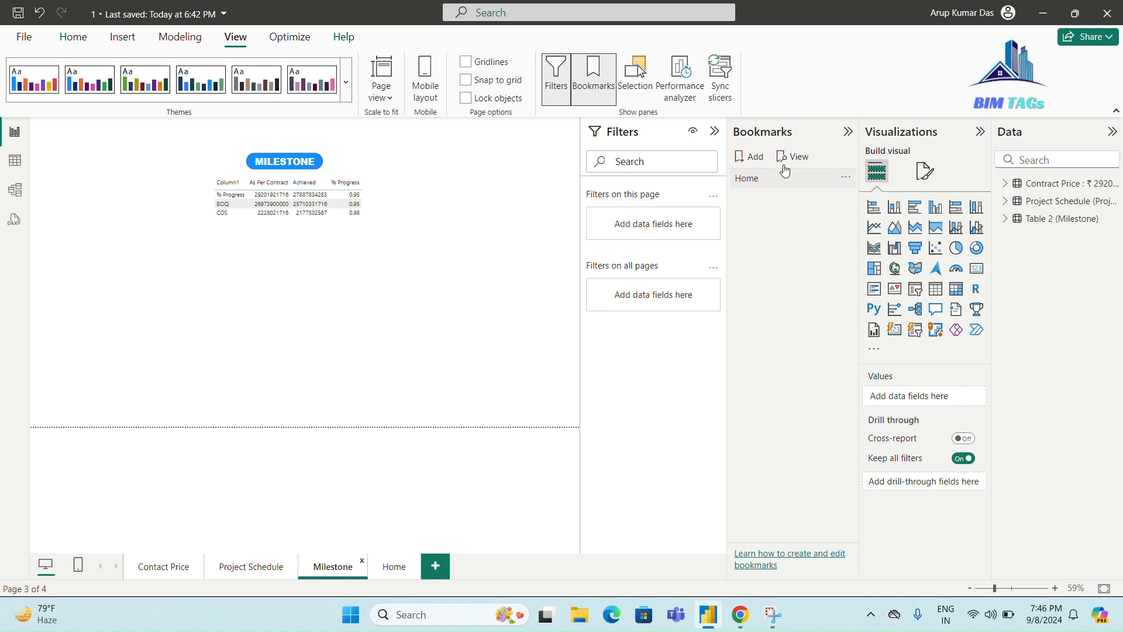
{"action": "left_click", "coordinate": [755, 158]}
{"action": "double_click", "coordinate": [782, 199]}
{"action": "left_click_drag", "start_coordinate": [786, 199], "coordinate": [730, 198]}
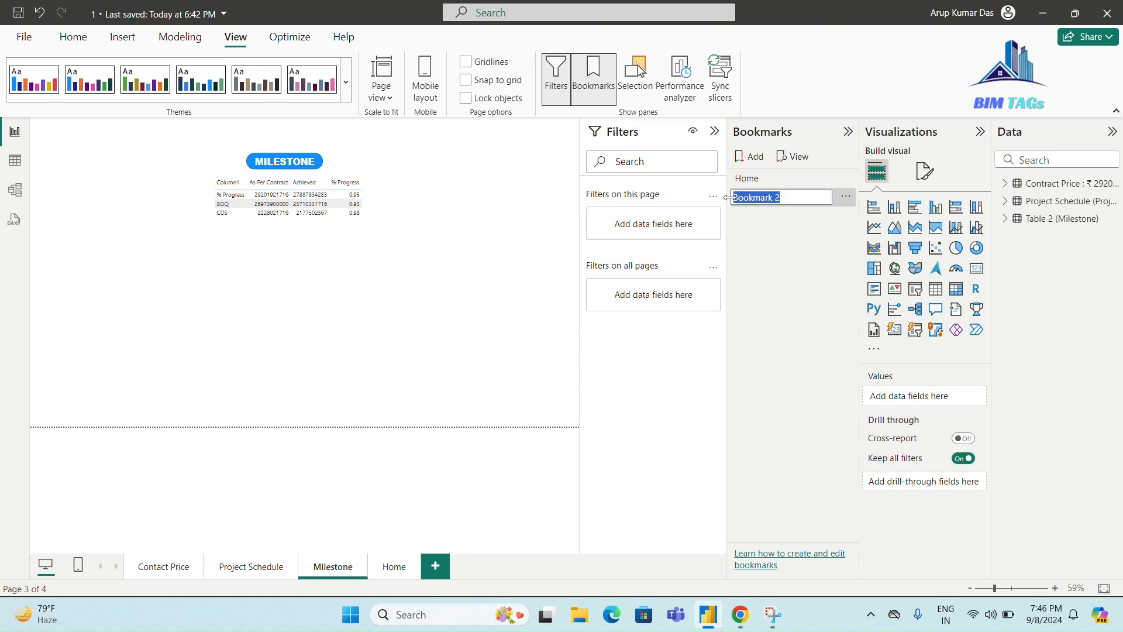
{"action": "type", "text": "Milestone"}
{"action": "left_click", "coordinate": [485, 300]}
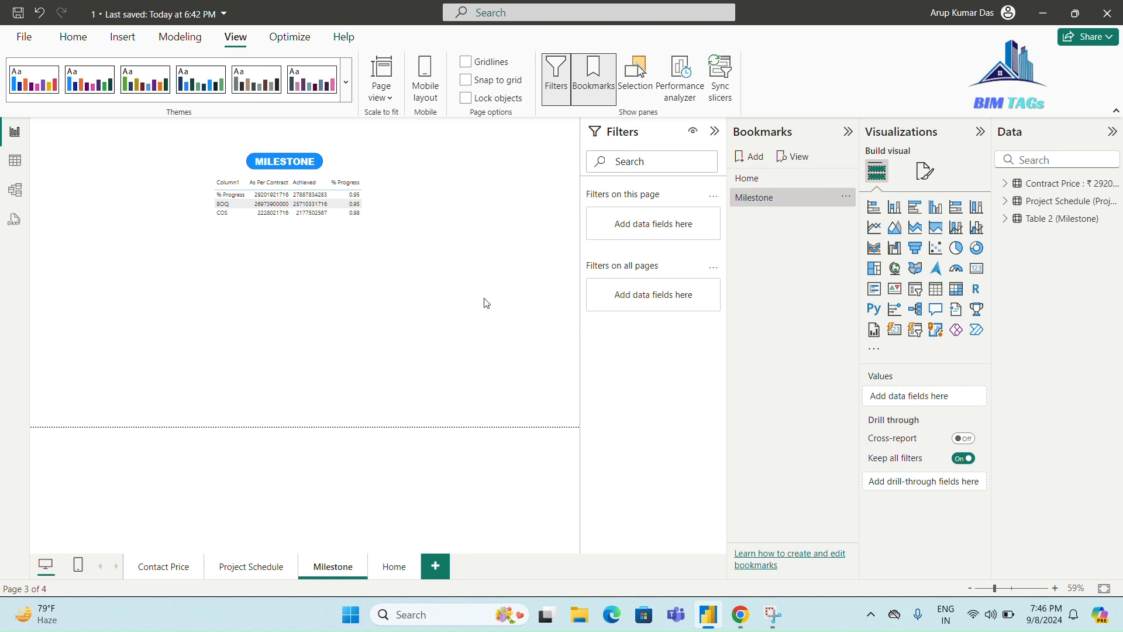
Add a bookmark for the Project Schedule page and name it Project Schedule
{"action": "left_click", "coordinate": [248, 567]}
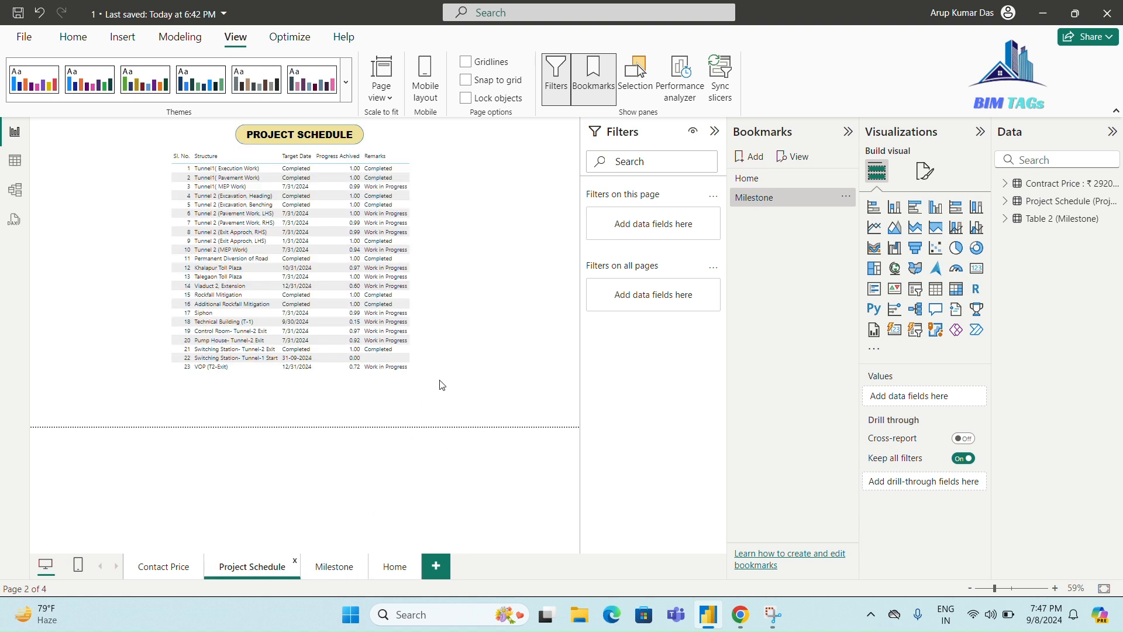
{"action": "left_click", "coordinate": [759, 158]}
{"action": "double_click", "coordinate": [794, 215]}
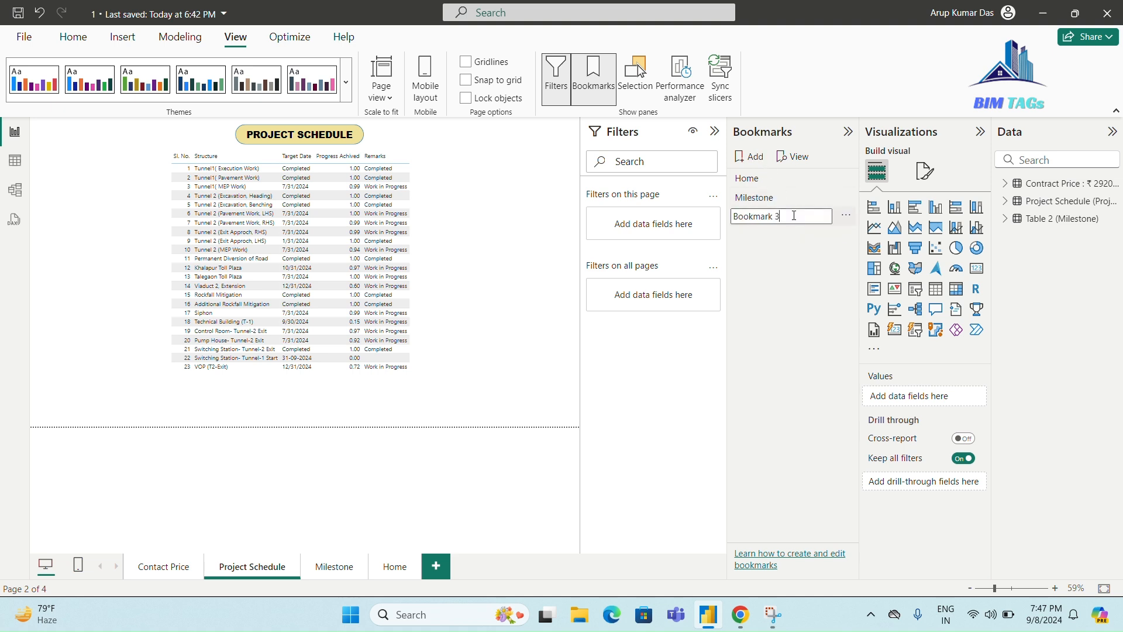
{"action": "left_click_drag", "start_coordinate": [793, 216], "coordinate": [728, 230]}
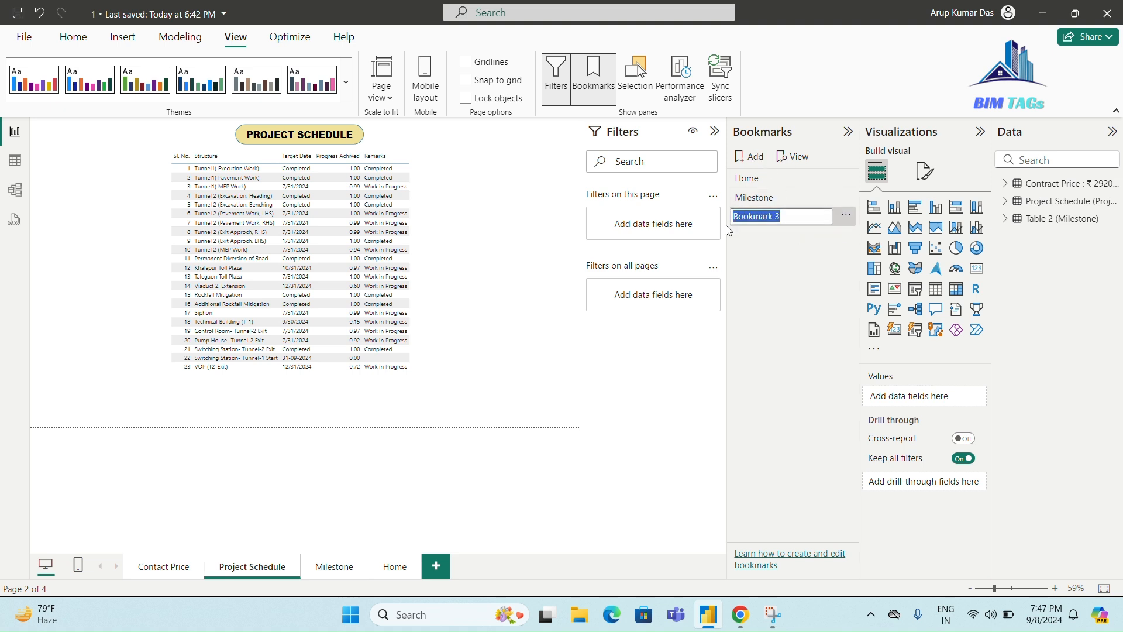
{"action": "type", "text": "Project Schedule"}
{"action": "key", "text": "Return"}
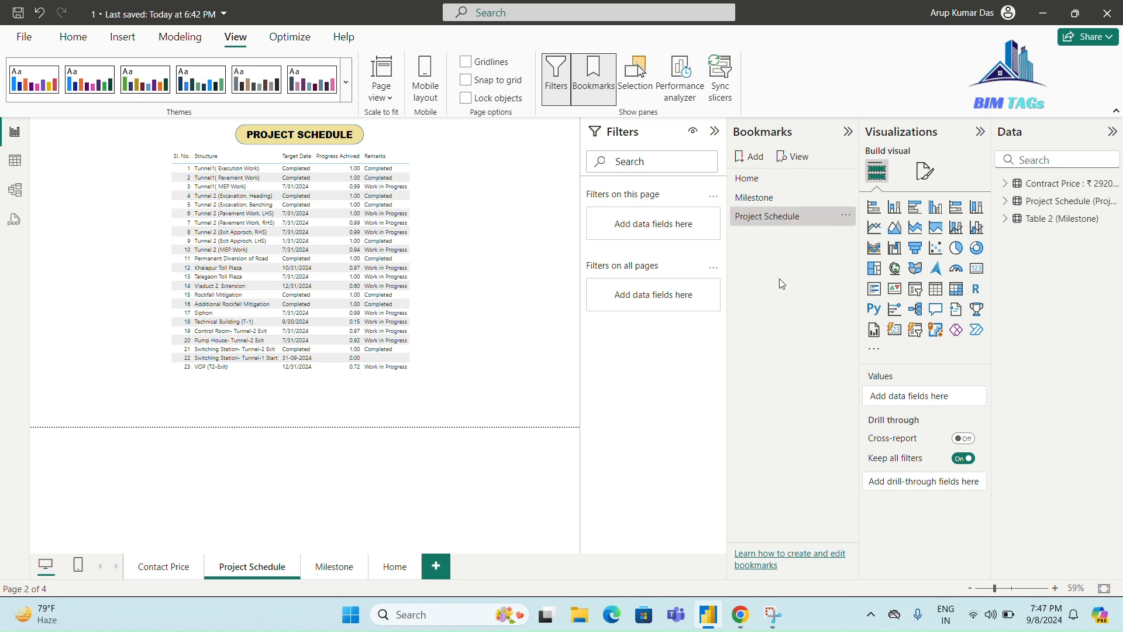
Add a bookmark for the Contact Price page and name it Contact Price
{"action": "left_click", "coordinate": [178, 571]}
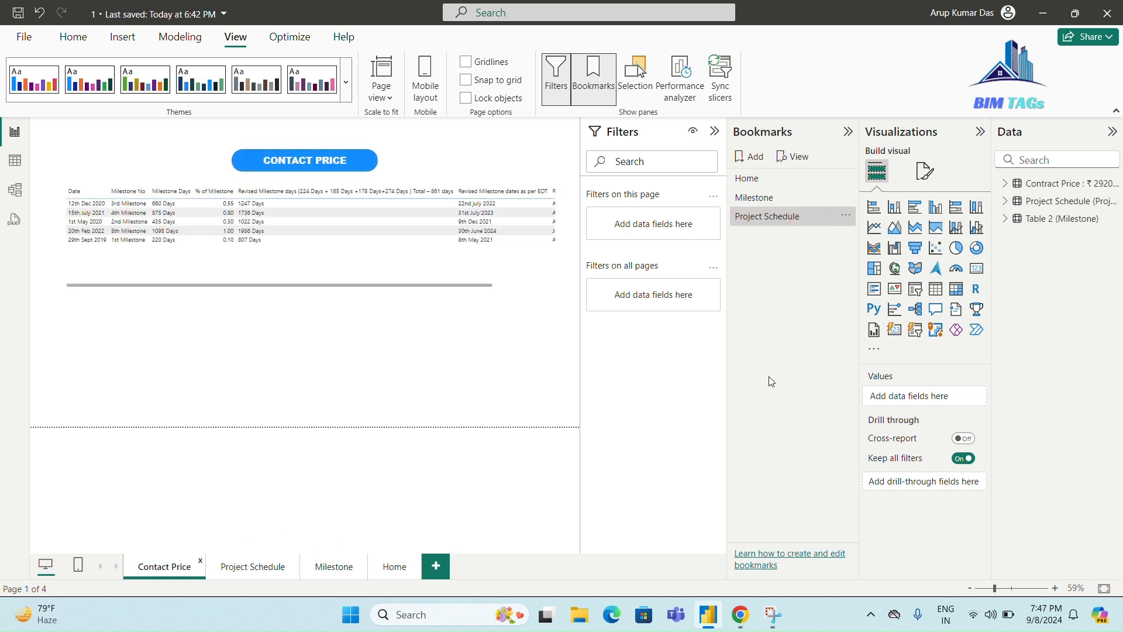
{"action": "left_click", "coordinate": [755, 155]}
{"action": "double_click", "coordinate": [792, 234]}
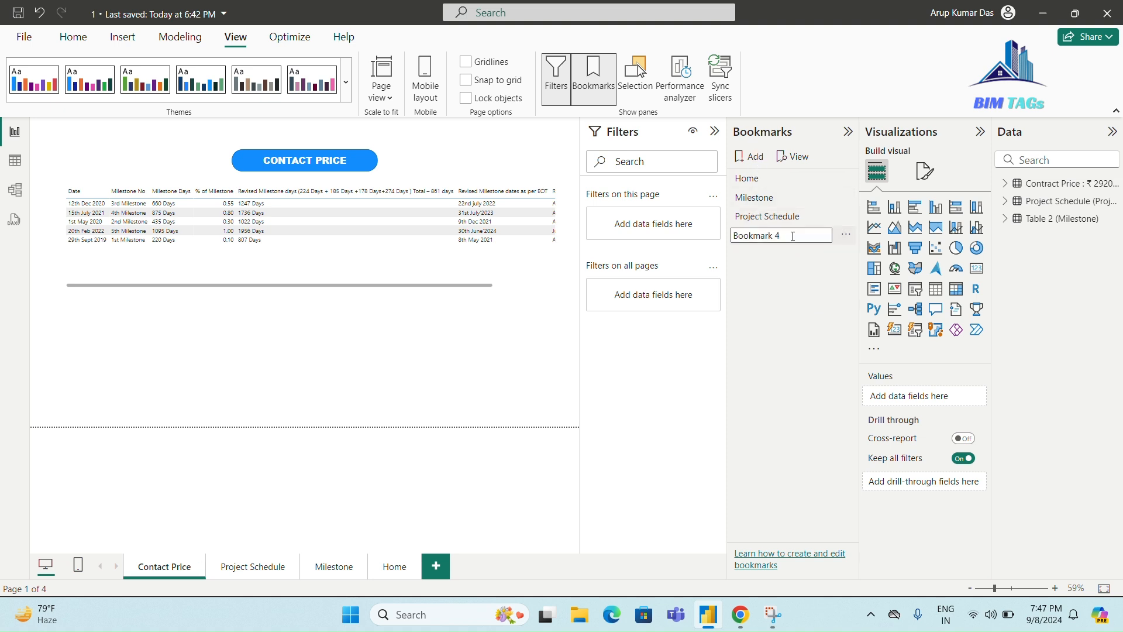
{"action": "left_click_drag", "start_coordinate": [792, 237], "coordinate": [734, 233]}
{"action": "type", "text": "C"}
{"action": "key", "text": "BackSpace"}
{"action": "key", "text": "BackSpace"}
{"action": "left_click", "coordinate": [796, 317]}
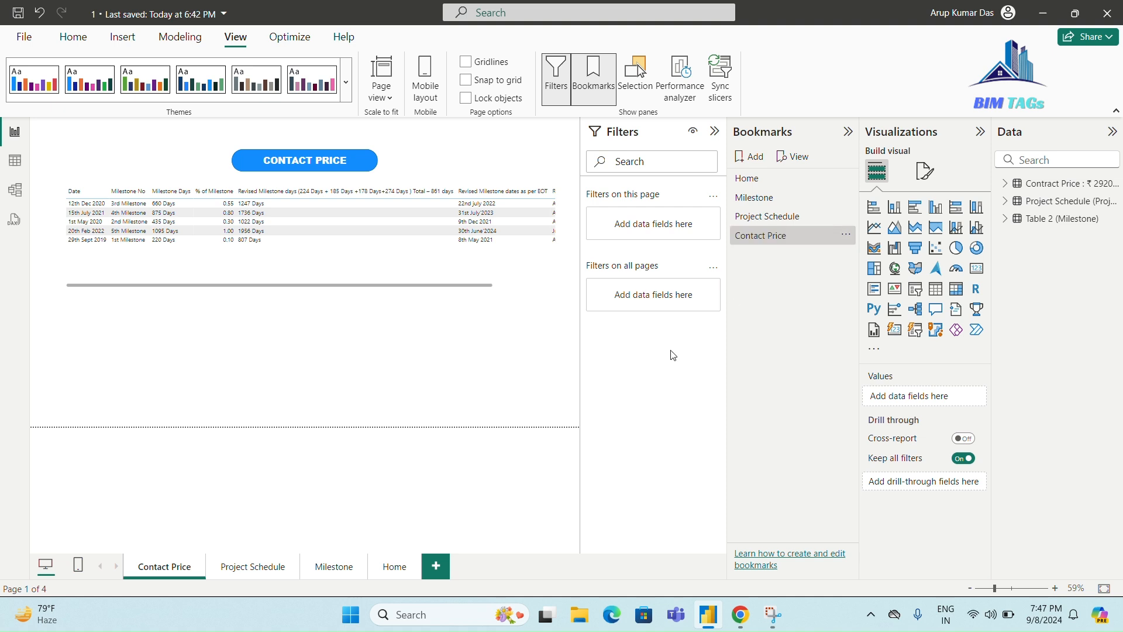
Go to the Home page and move the project title banner down to free the space above it
{"action": "left_click", "coordinate": [398, 567]}
{"action": "left_click_drag", "start_coordinate": [245, 152], "coordinate": [227, 216]}
{"action": "left_click", "coordinate": [279, 325]}
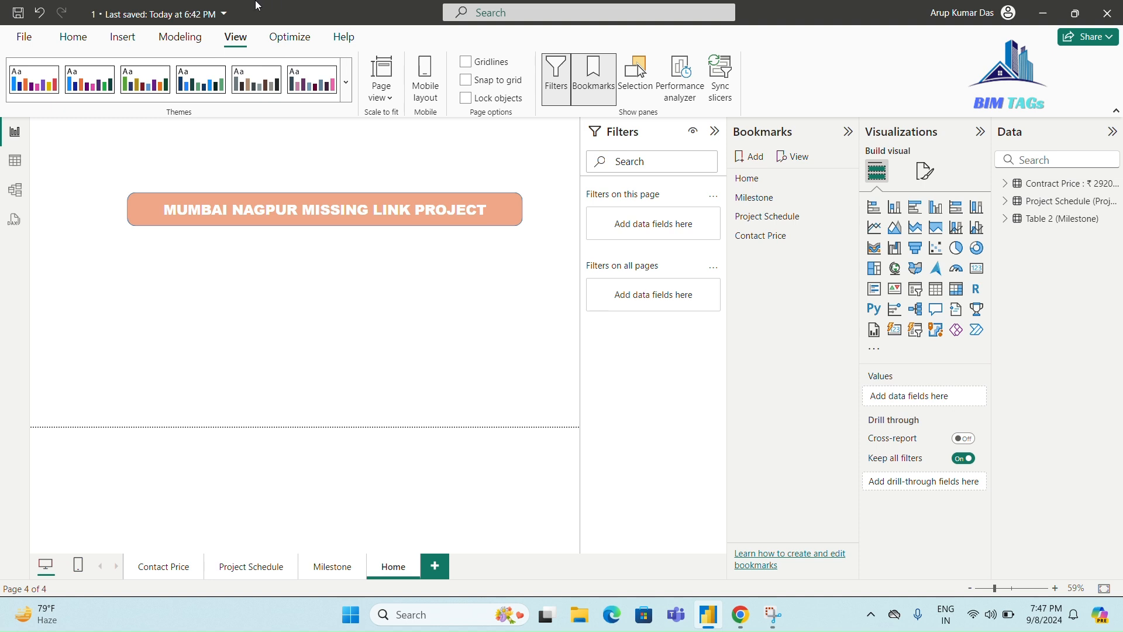
Insert a bookmark navigator on the Home page
{"action": "left_click", "coordinate": [137, 40]}
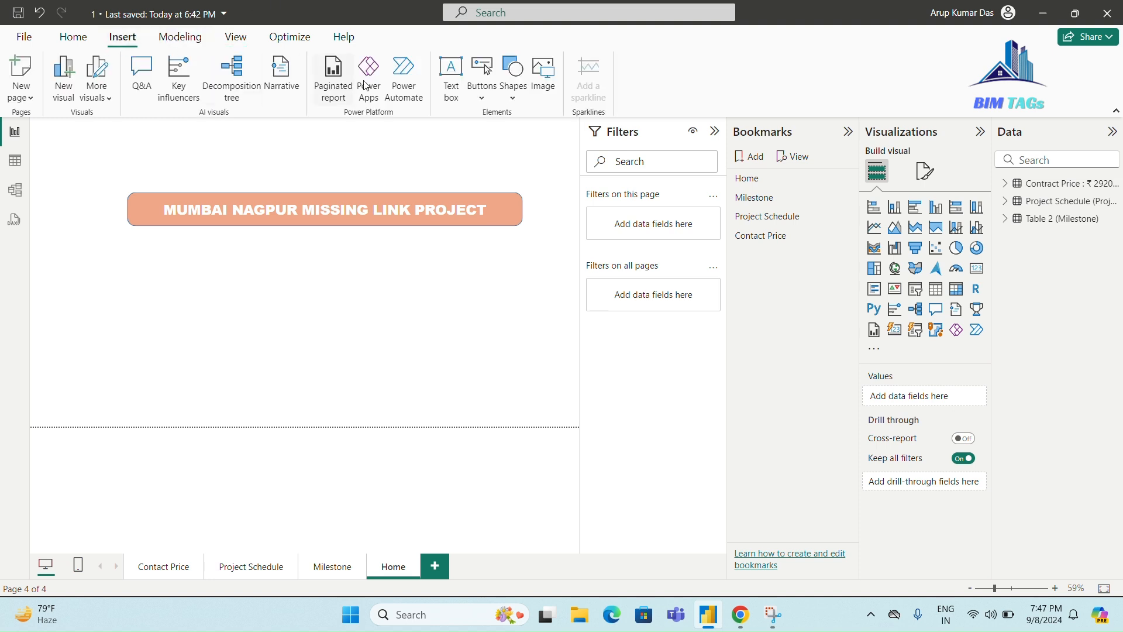
{"action": "left_click", "coordinate": [489, 101]}
{"action": "mouse_move", "coordinate": [528, 392]}
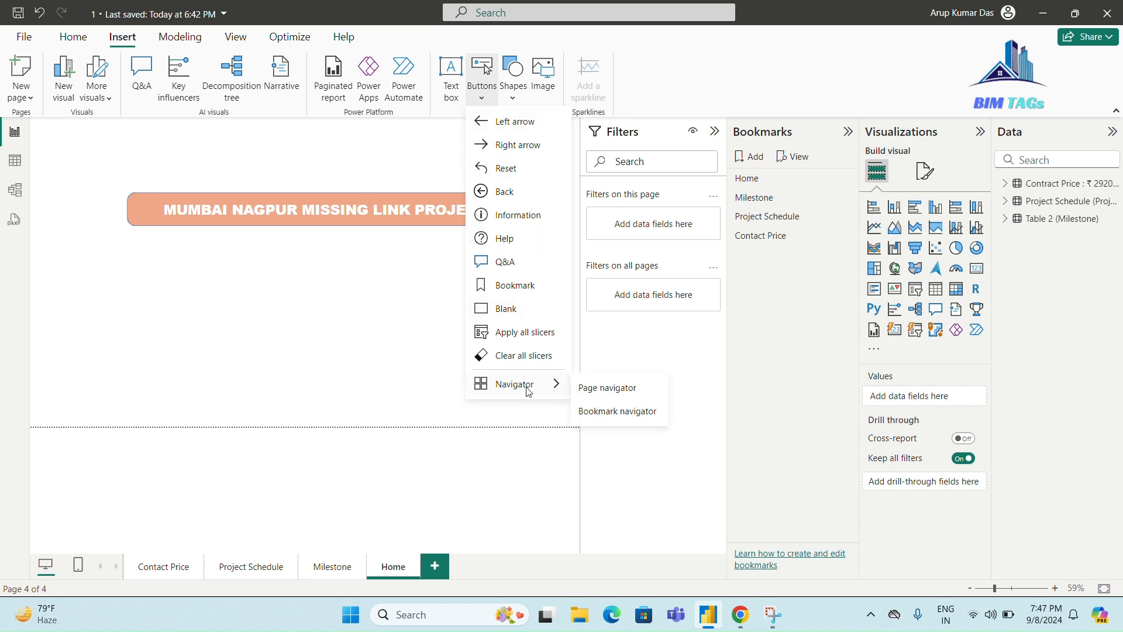
{"action": "left_click", "coordinate": [603, 411]}
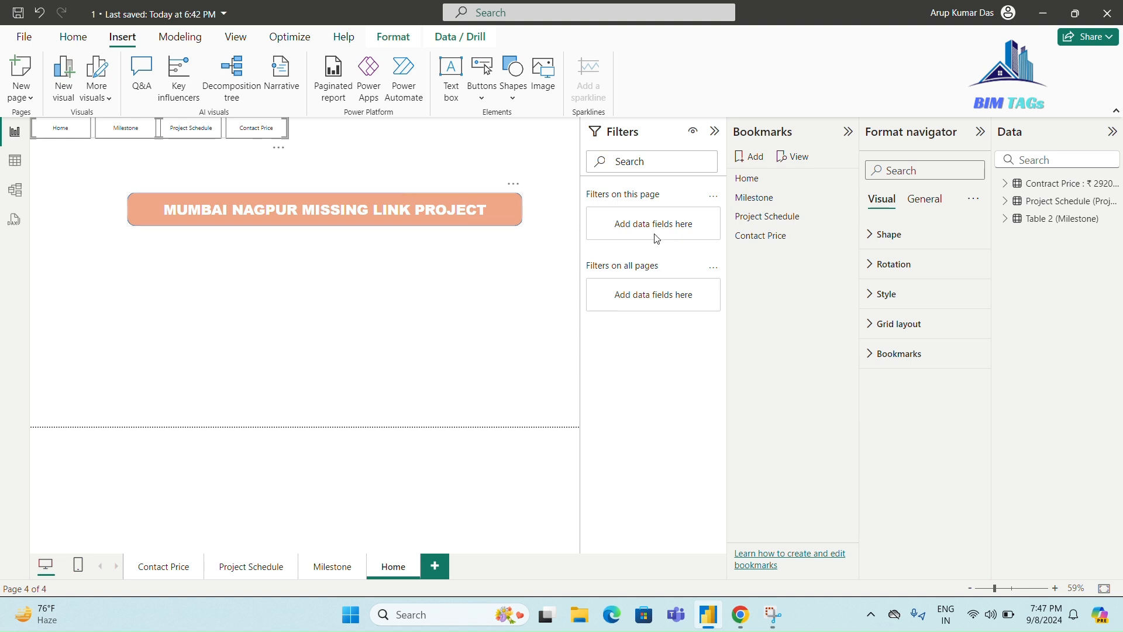
Change the bookmark navigator's button shape to Oval
{"action": "left_click", "coordinate": [949, 232]}
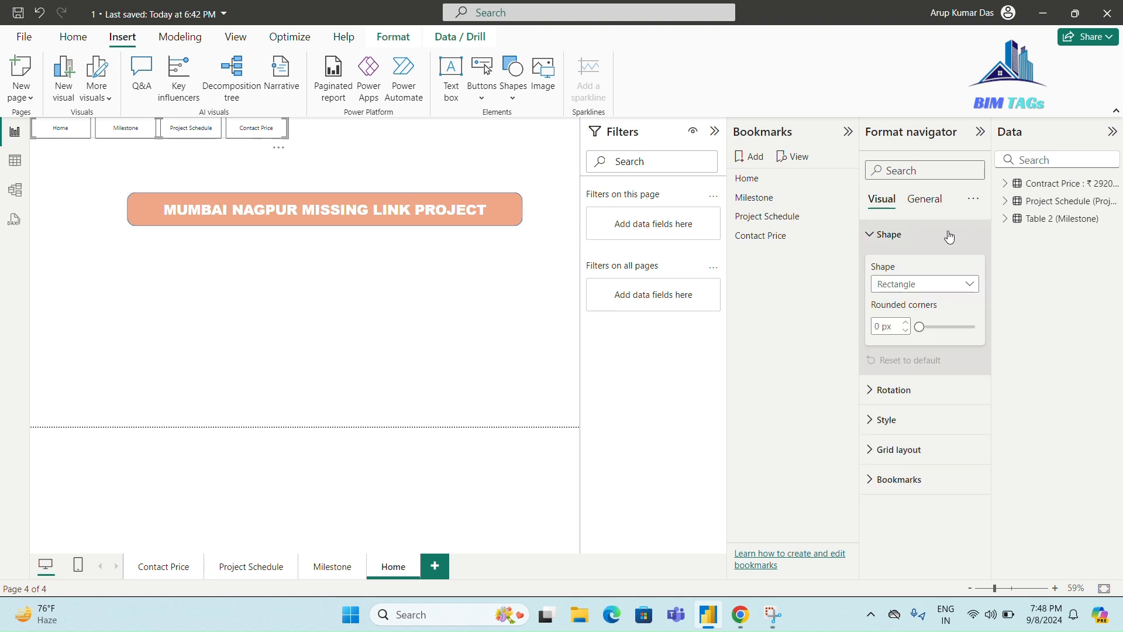
{"action": "left_click", "coordinate": [967, 284]}
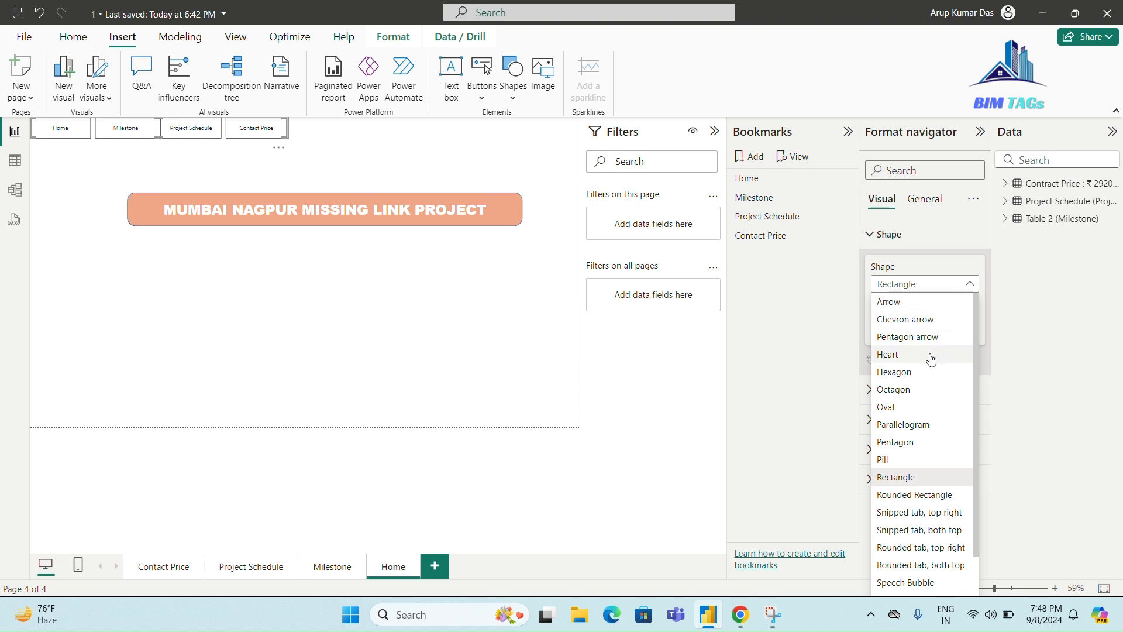
{"action": "left_click", "coordinate": [926, 407]}
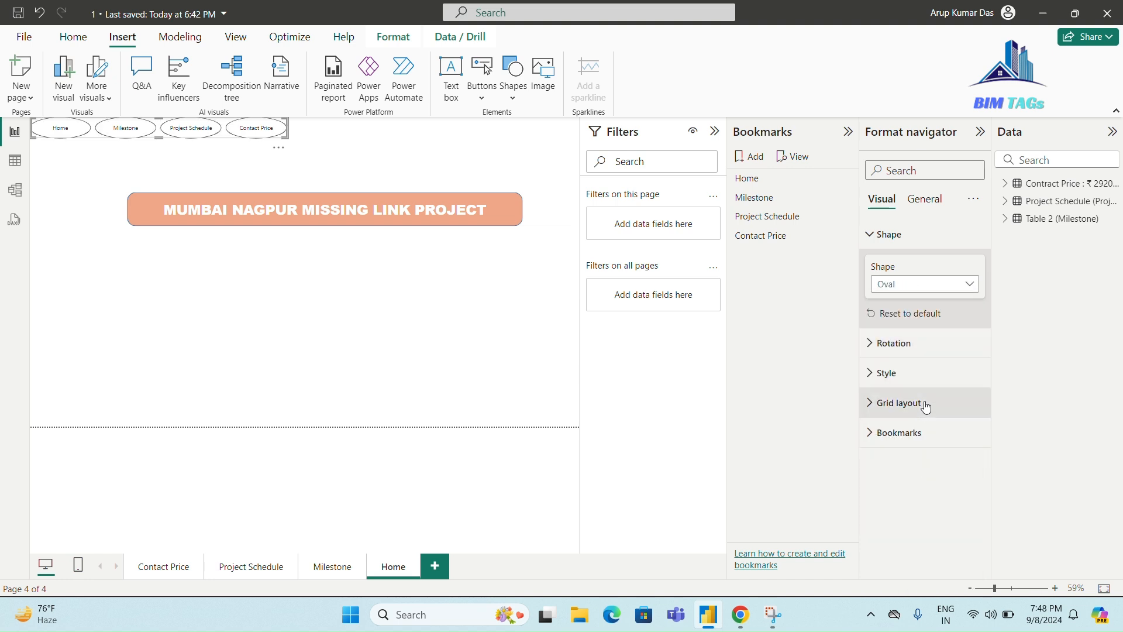
Set the navigator's button text to the Arial Black font at size 12
{"action": "left_click", "coordinate": [926, 370]}
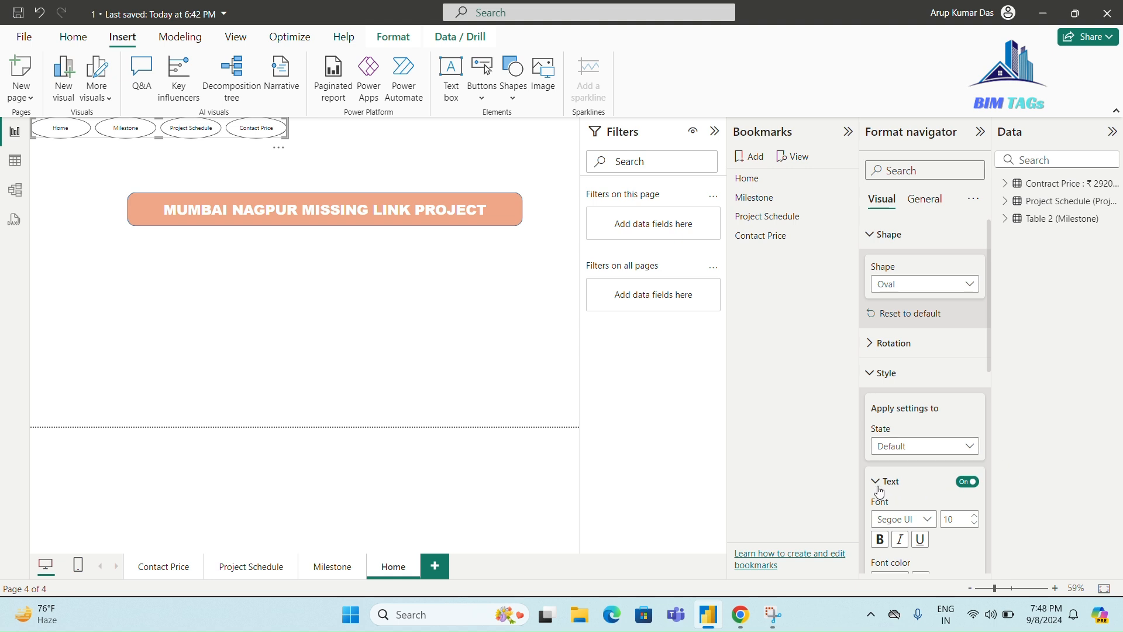
{"action": "left_click", "coordinate": [925, 524]}
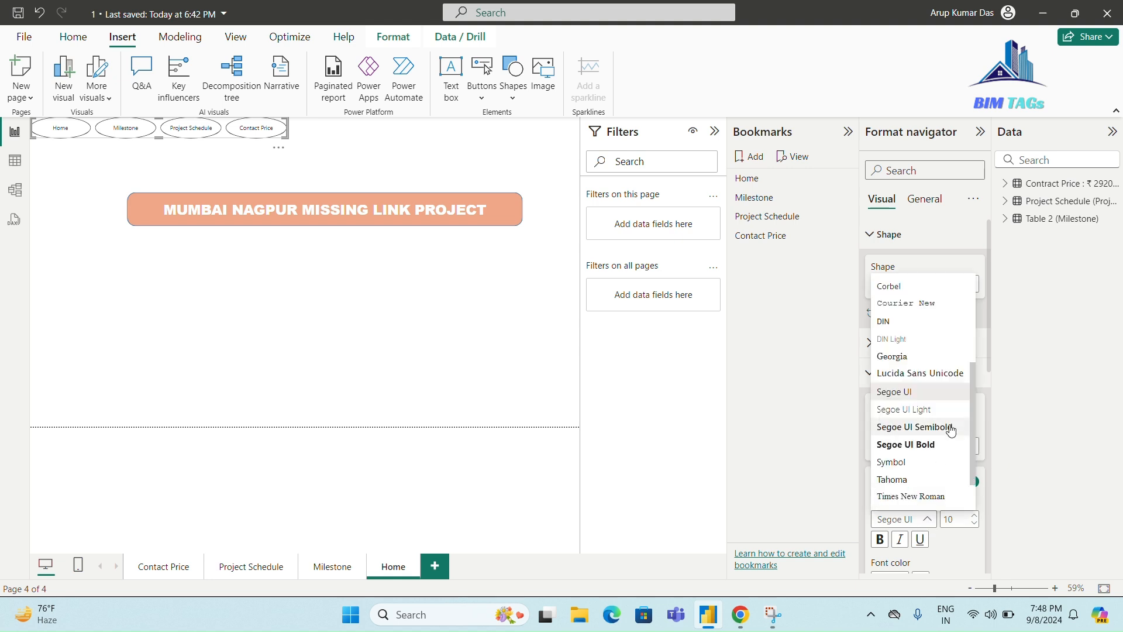
{"action": "scroll", "coordinate": [930, 362], "scroll_direction": "up", "scroll_amount": 3}
{"action": "left_click", "coordinate": [930, 308]}
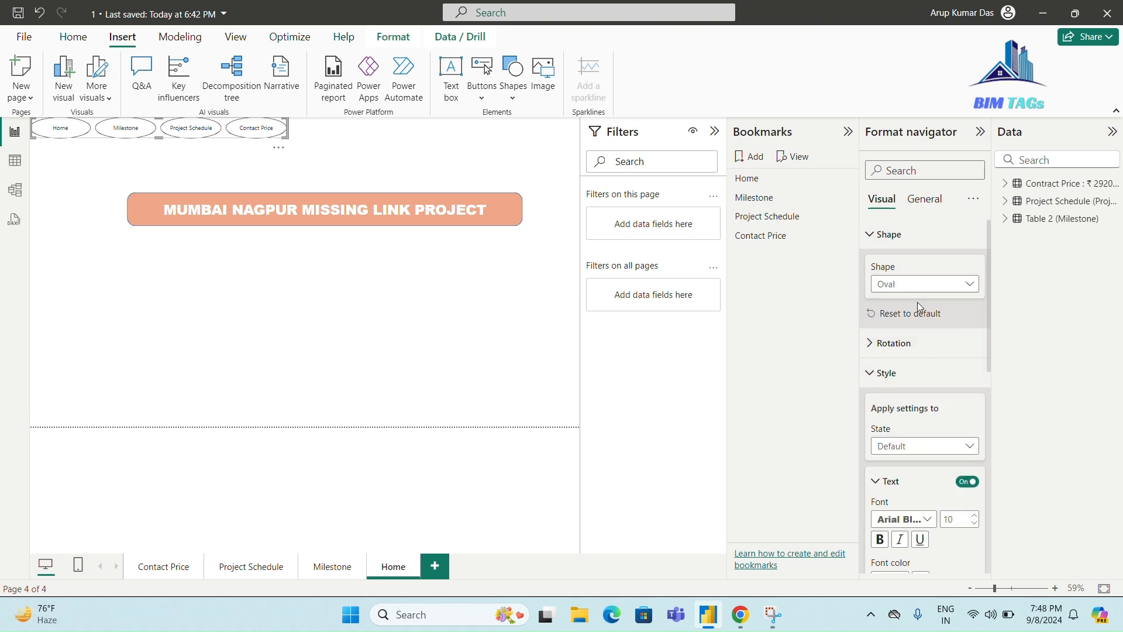
{"action": "left_click", "coordinate": [957, 515]}
{"action": "type", "text": "12"}
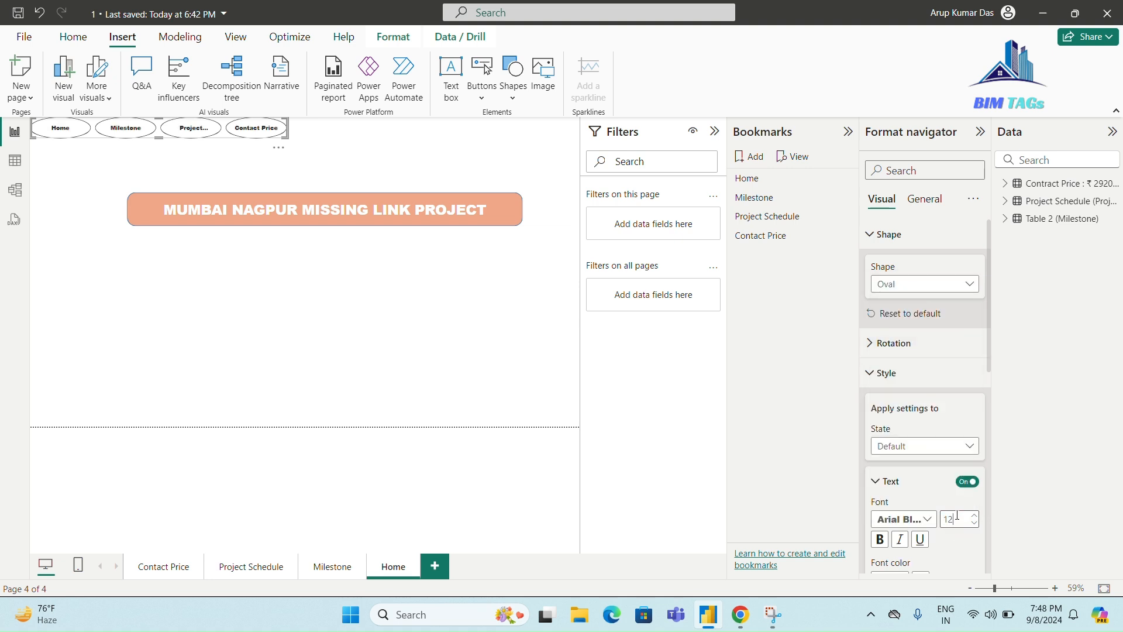
{"action": "key", "text": "Return"}
Fill the navigator buttons with the light yellow from the recent colors
{"action": "scroll", "coordinate": [910, 509], "scroll_direction": "down", "scroll_amount": 2}
{"action": "scroll", "coordinate": [909, 509], "scroll_direction": "down", "scroll_amount": 3}
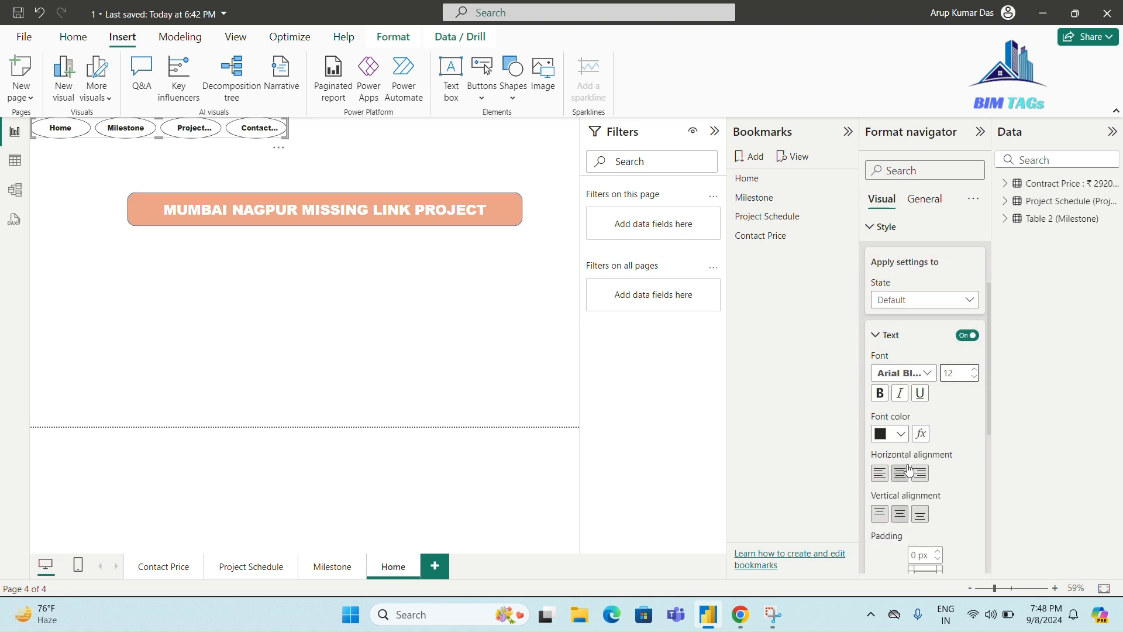
{"action": "scroll", "coordinate": [910, 470], "scroll_direction": "down", "scroll_amount": 2}
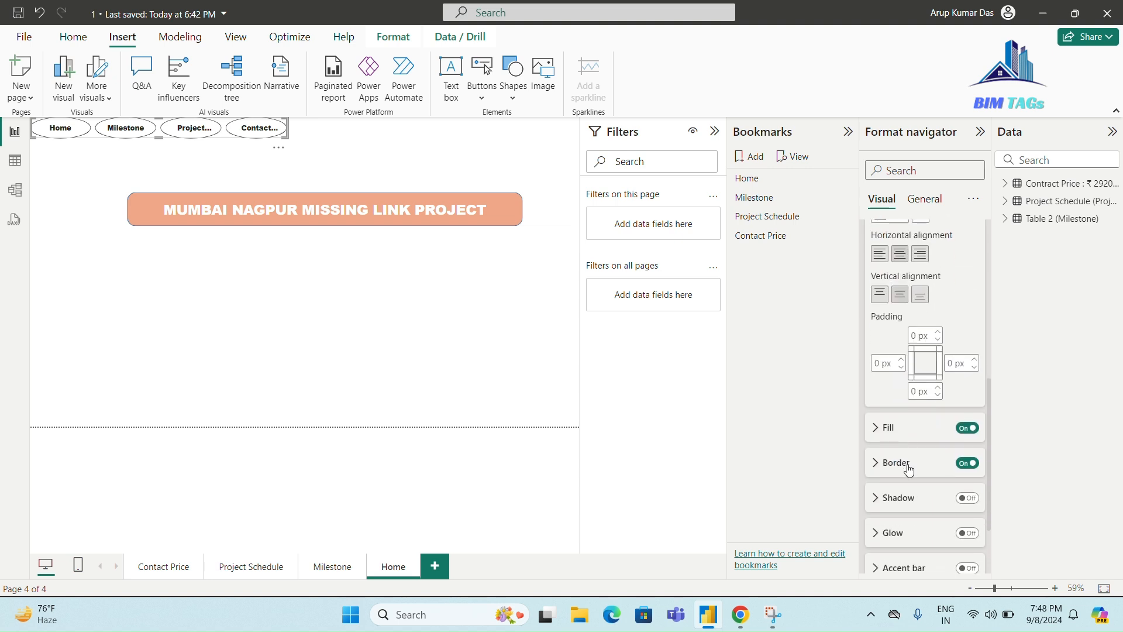
{"action": "left_click", "coordinate": [889, 430]}
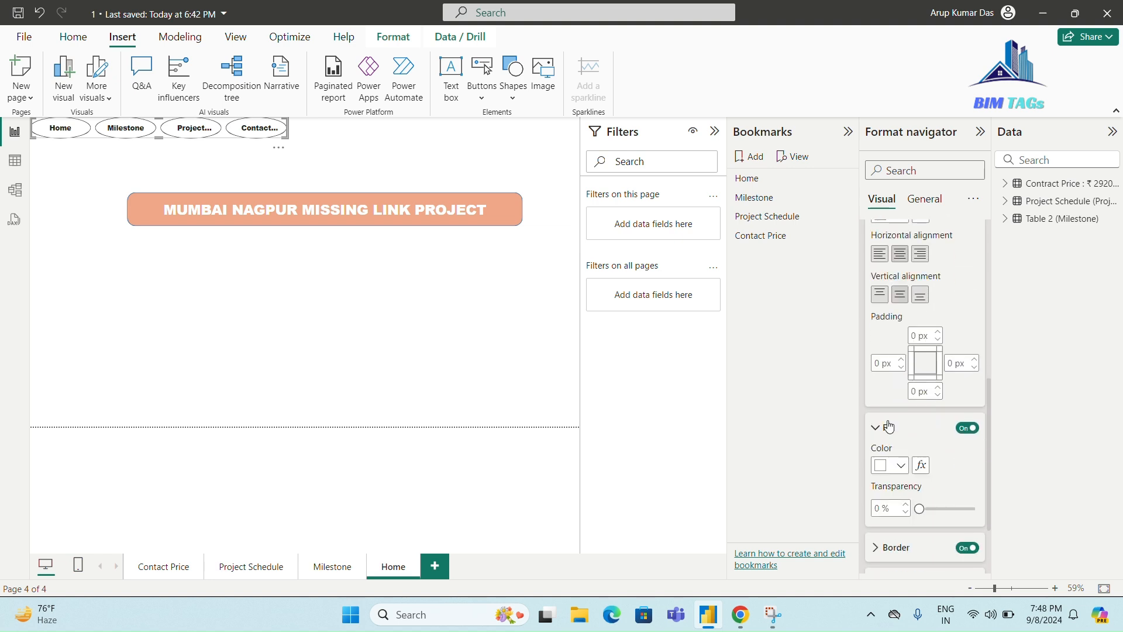
{"action": "left_click", "coordinate": [900, 465]}
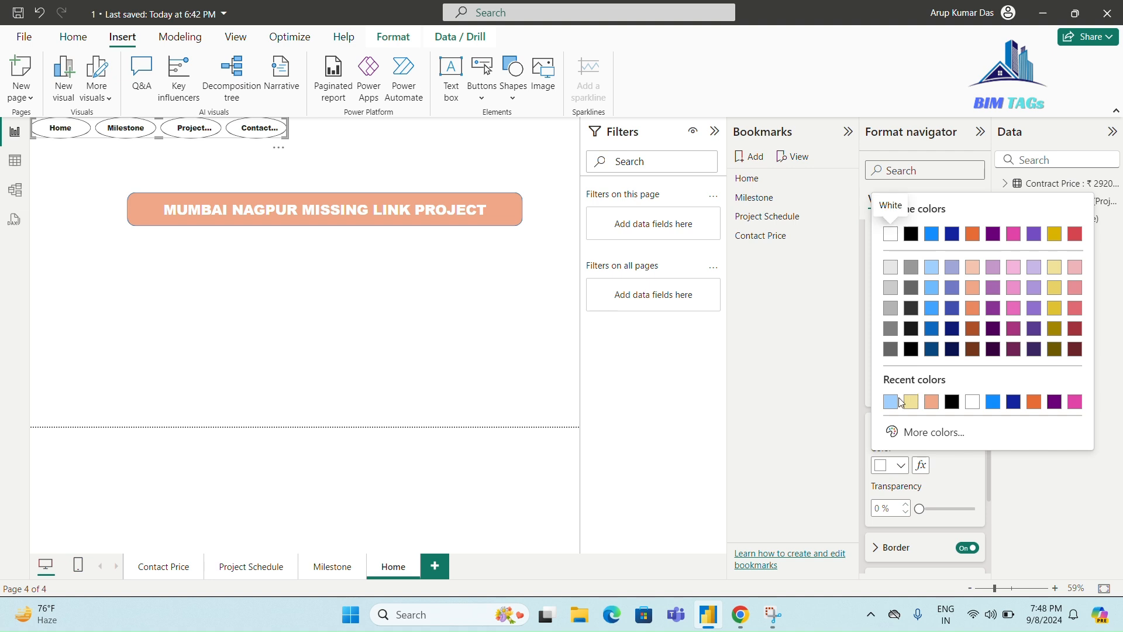
{"action": "left_click", "coordinate": [913, 402]}
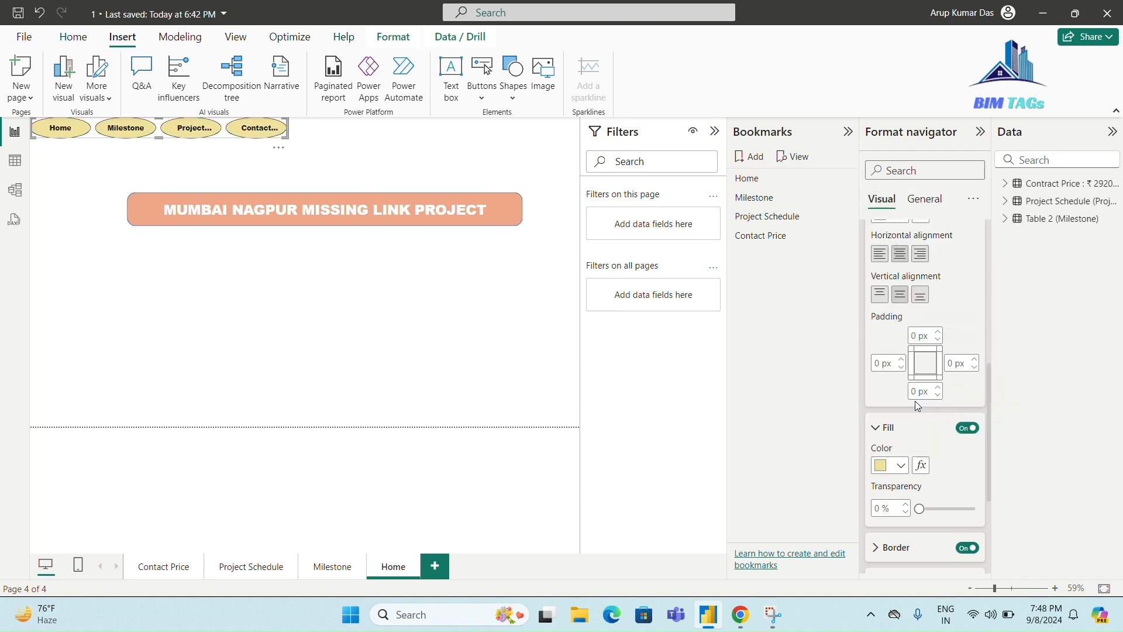
Turn on the shadow, glow and accent bar for the navigator buttons
{"action": "scroll", "coordinate": [916, 502], "scroll_direction": "down", "scroll_amount": 3}
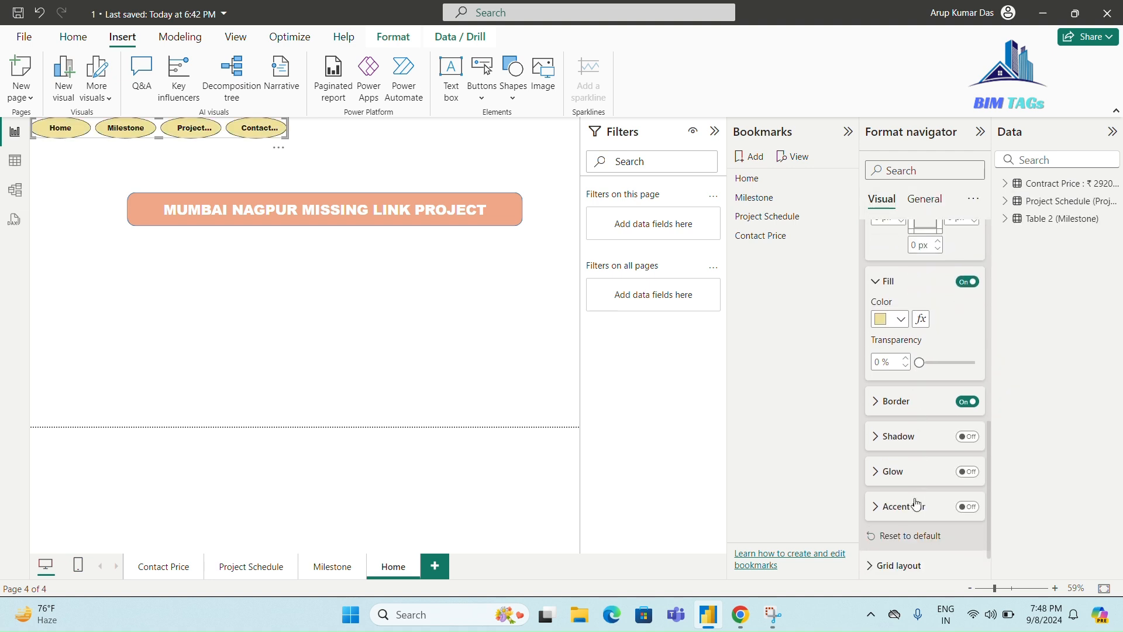
{"action": "scroll", "coordinate": [916, 504], "scroll_direction": "down", "scroll_amount": 1}
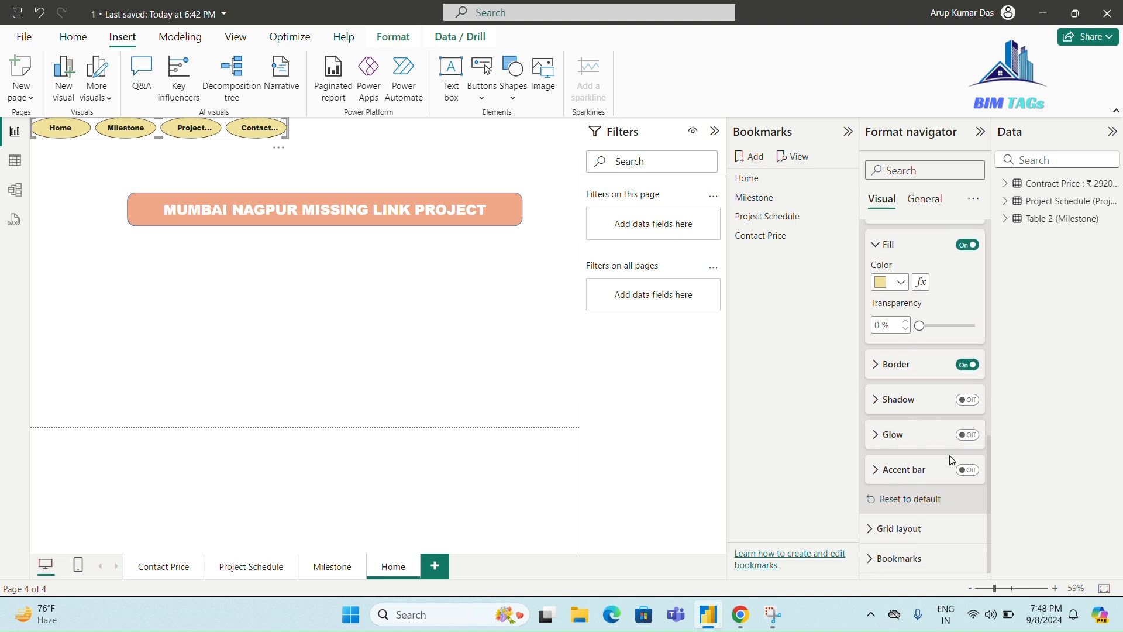
{"action": "left_click", "coordinate": [969, 400]}
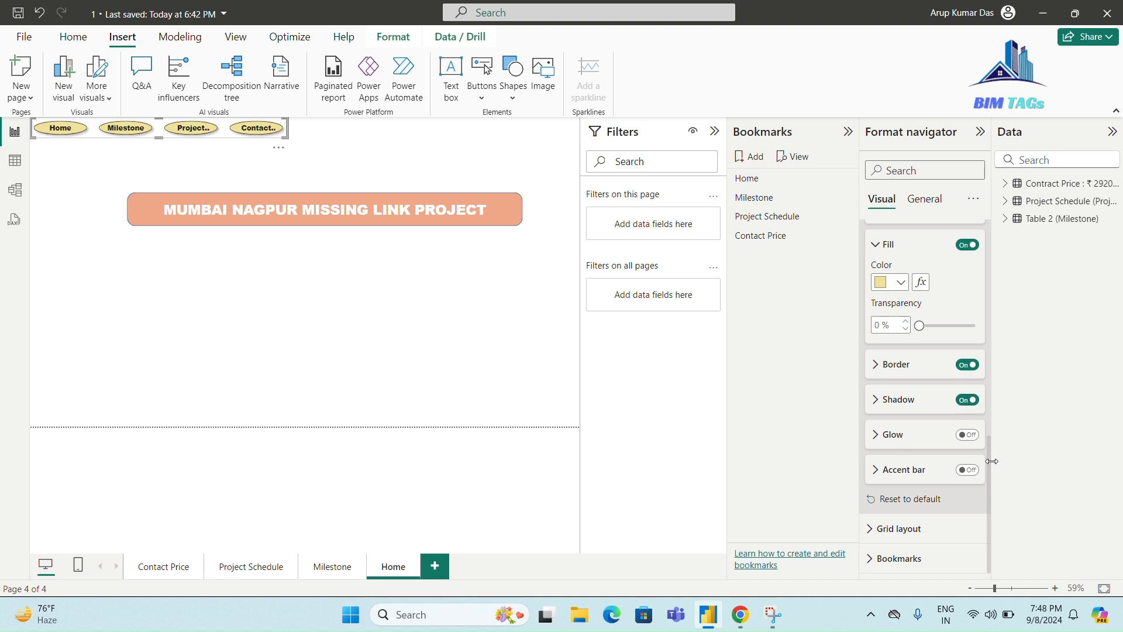
{"action": "left_click", "coordinate": [970, 435]}
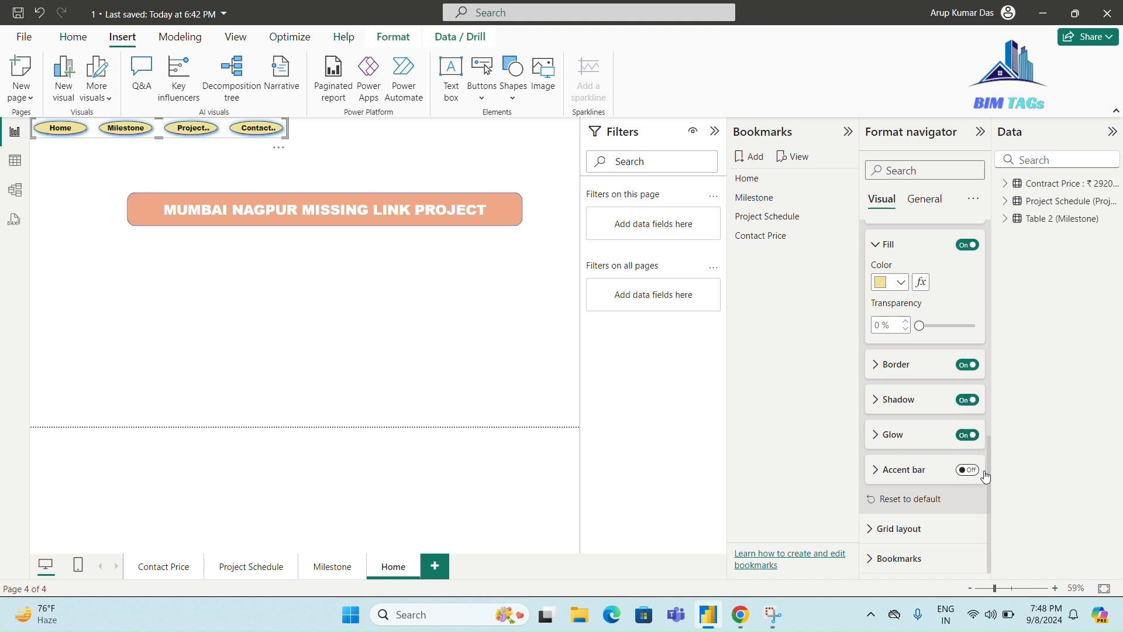
{"action": "left_click", "coordinate": [968, 470]}
Set the navigator's grid orientation to Vertical and resize it into a tall, narrow column beside the page's left edge
{"action": "left_click", "coordinate": [891, 529]}
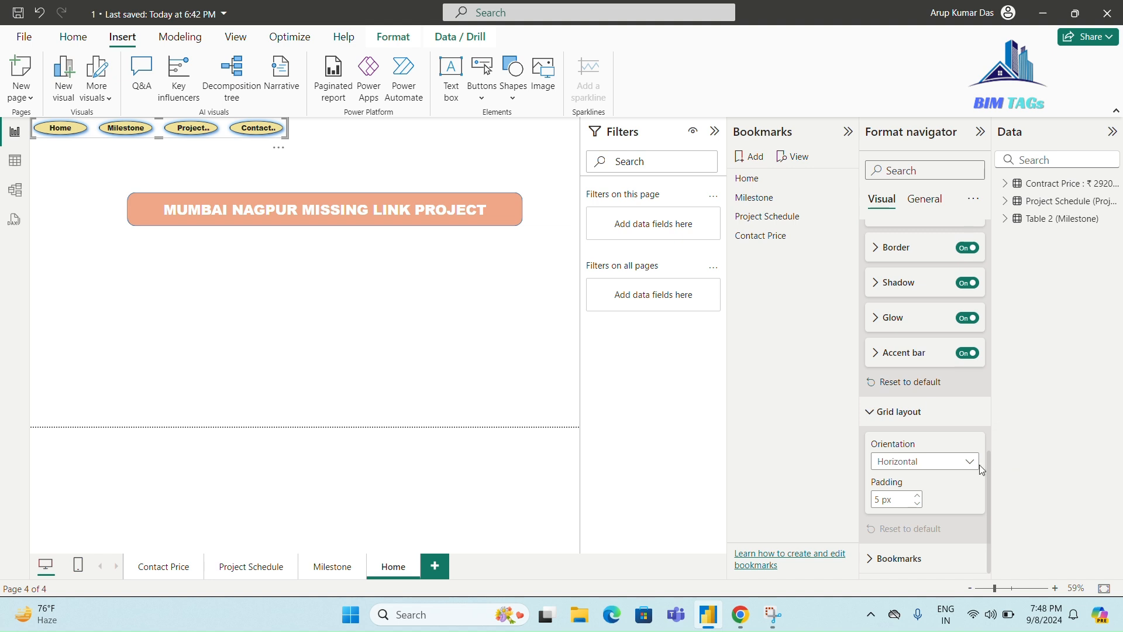
{"action": "left_click", "coordinate": [964, 462]}
{"action": "left_click", "coordinate": [925, 502]}
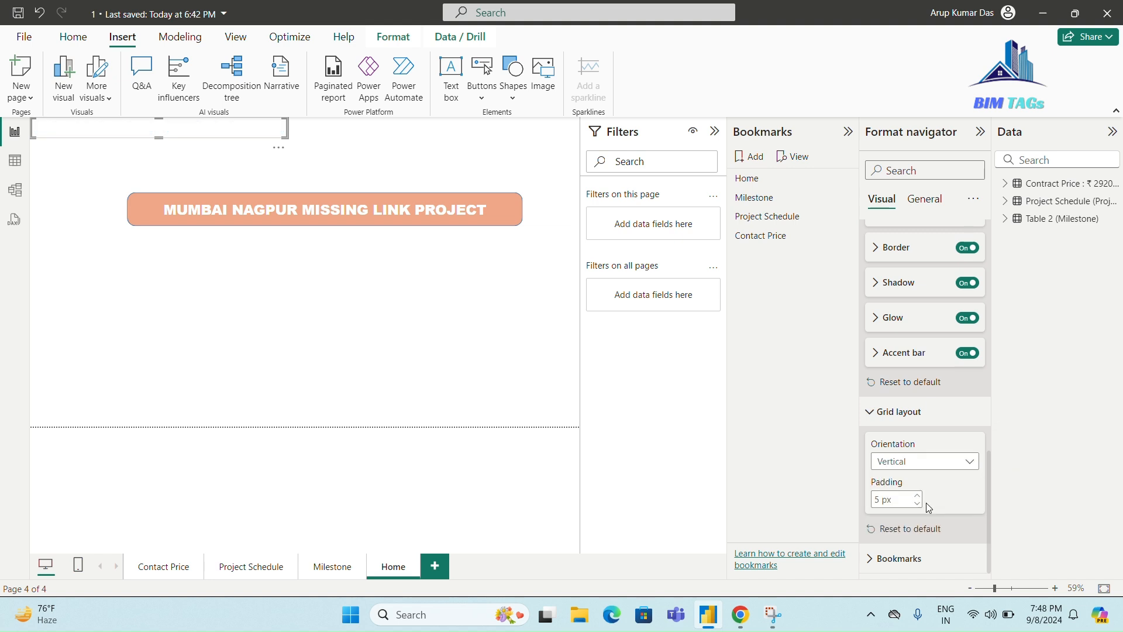
{"action": "left_click_drag", "start_coordinate": [284, 134], "coordinate": [134, 318]}
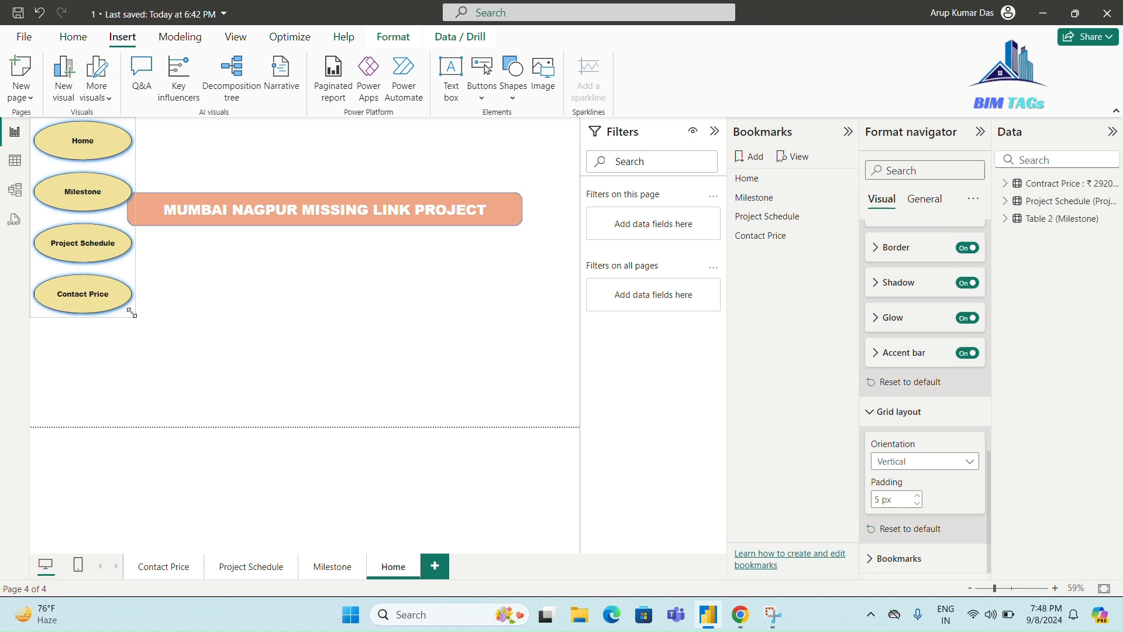
Move the title banner up and clear of the navigator column, and set the navigator's grid padding to 1 px
{"action": "left_click_drag", "start_coordinate": [201, 212], "coordinate": [233, 222]}
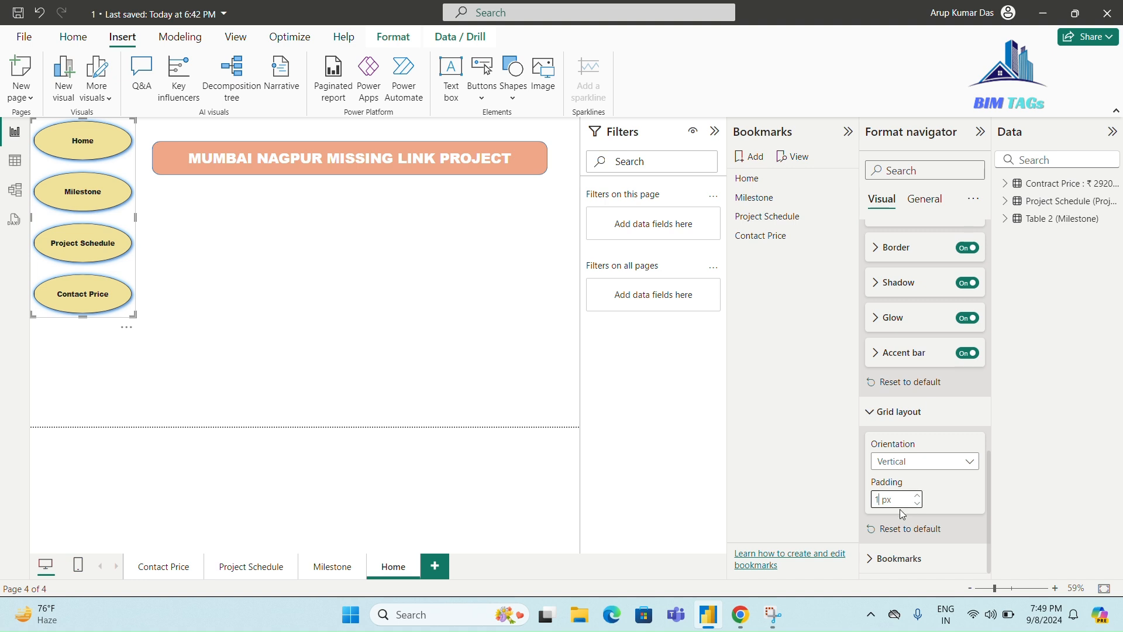
{"action": "left_click", "coordinate": [260, 303]}
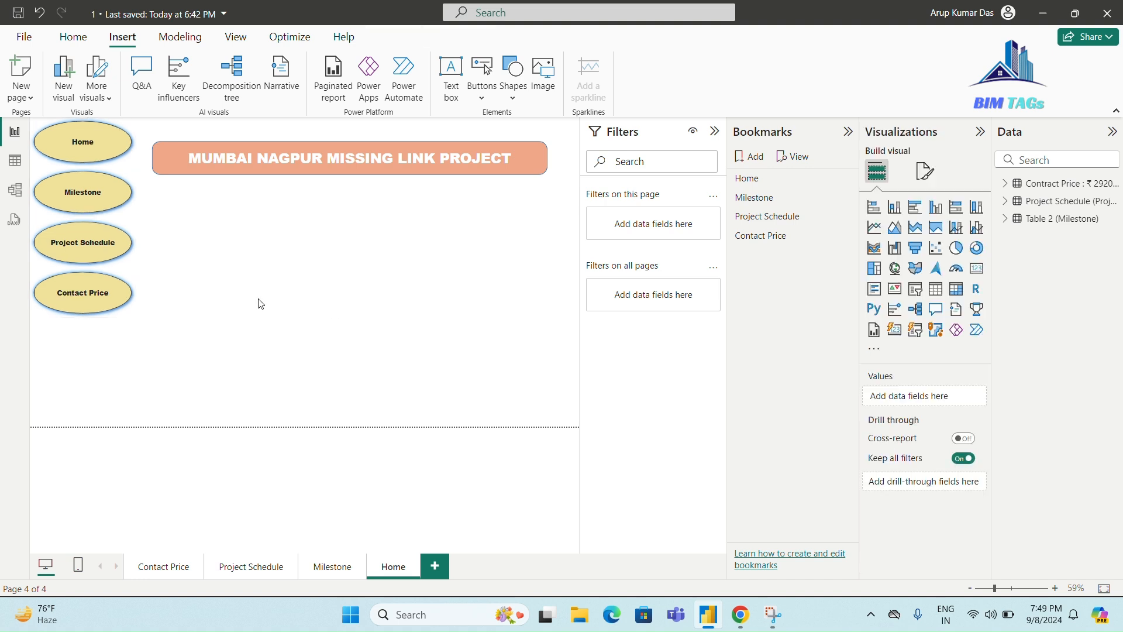